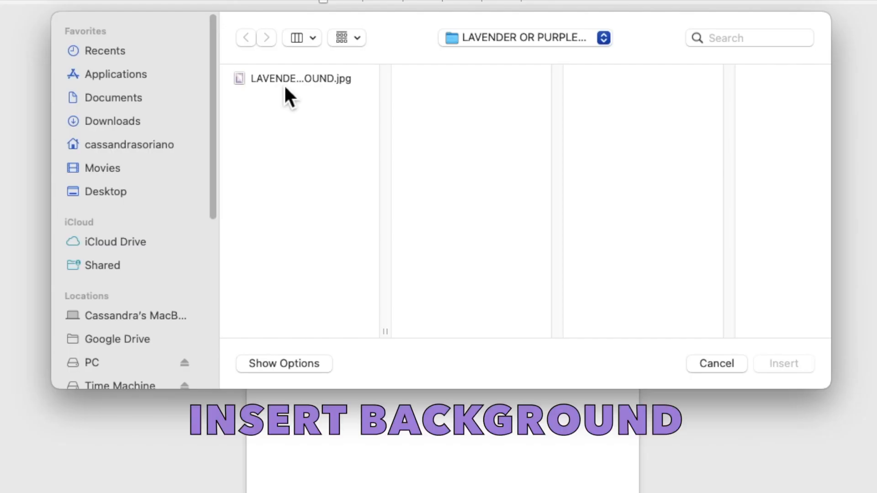
- Insert the picture LAVENDER OR PURPLE WITH TOUCH OF GOLD BACKGROUND.jpg onto the page
{"action": "left_click", "coordinate": [325, 123]}
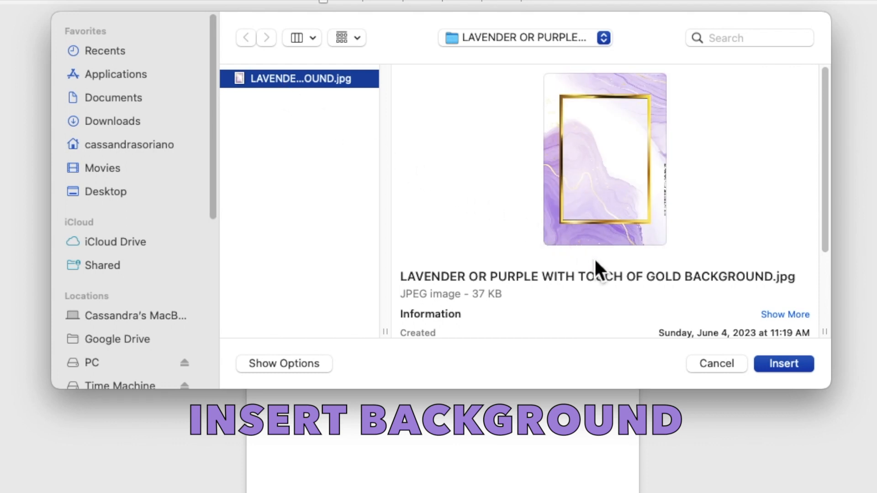
{"action": "left_click", "coordinate": [782, 363]}
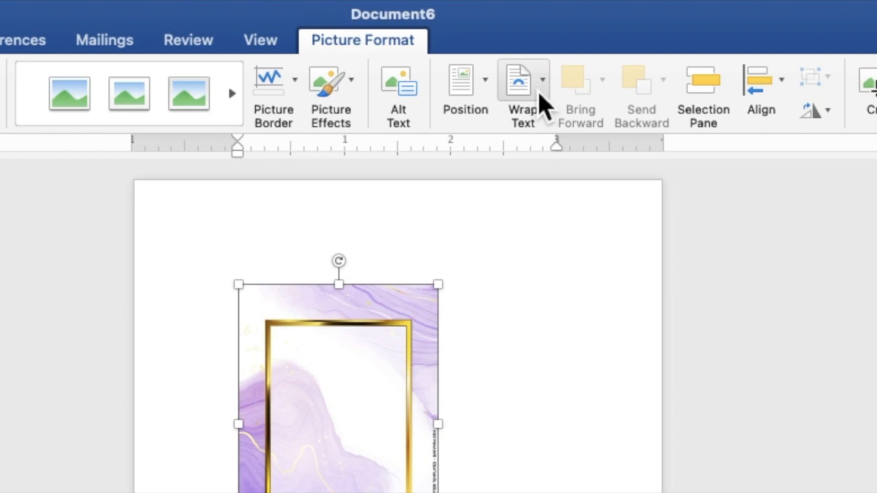
- Set the background picture behind text and stretch it from the top-left to about 7.16" by 5.12"
{"action": "left_click", "coordinate": [539, 92]}
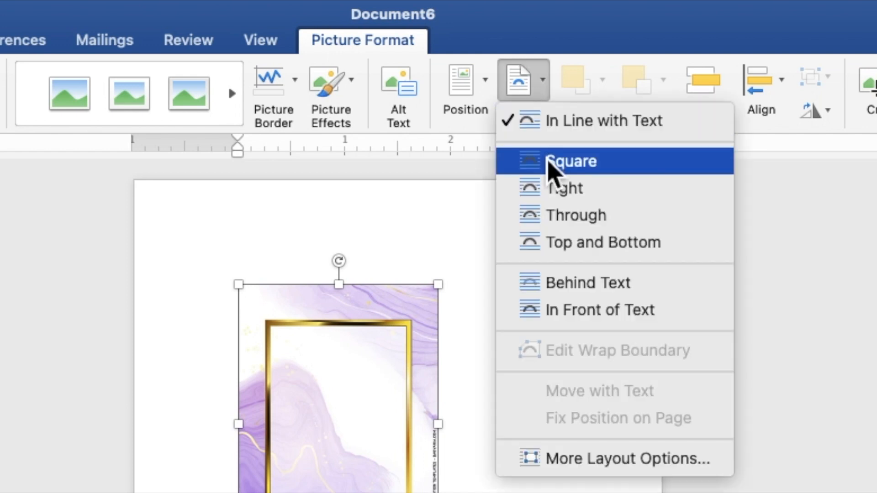
{"action": "left_click", "coordinate": [562, 292]}
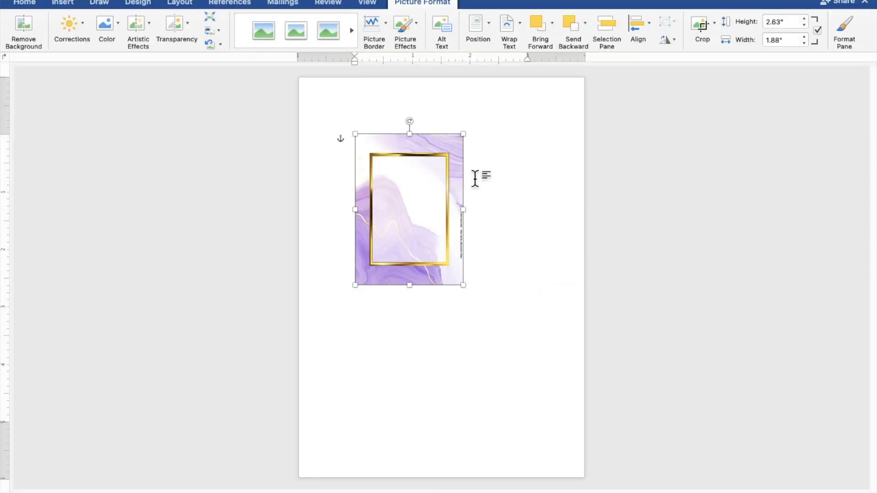
{"action": "left_click_drag", "start_coordinate": [450, 194], "coordinate": [394, 137]}
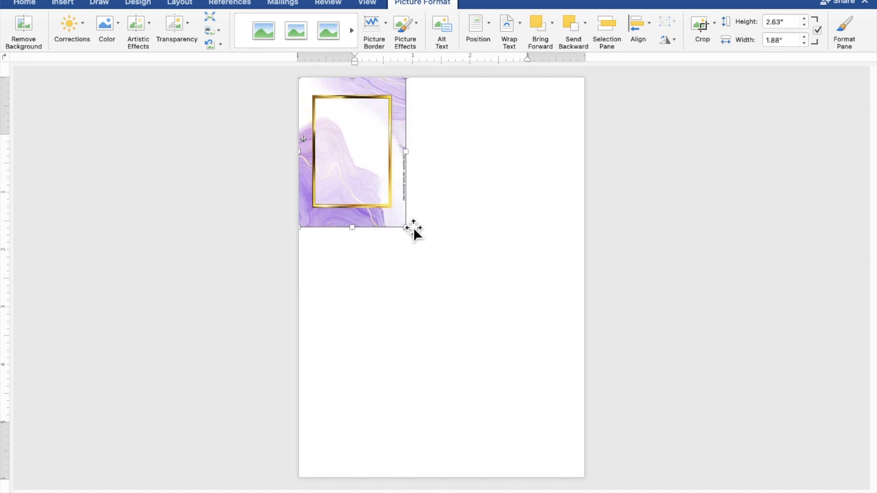
{"action": "left_click_drag", "start_coordinate": [407, 227], "coordinate": [593, 476]}
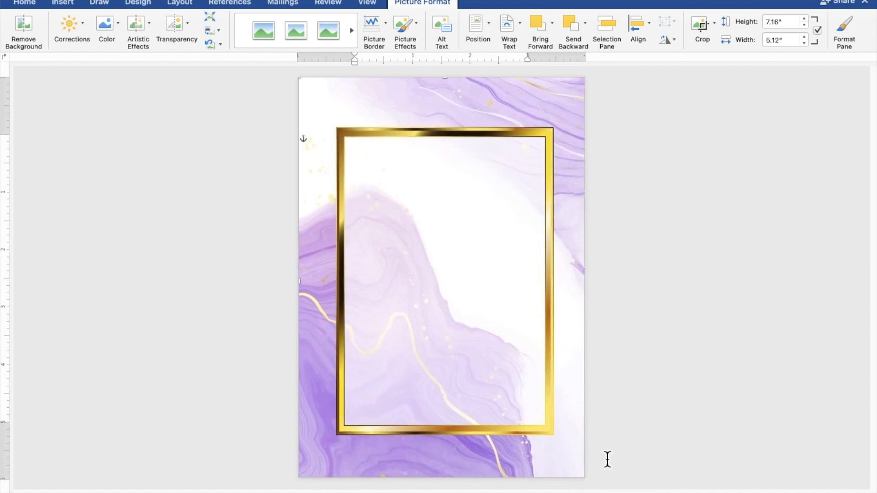
{"action": "left_click", "coordinate": [695, 372]}
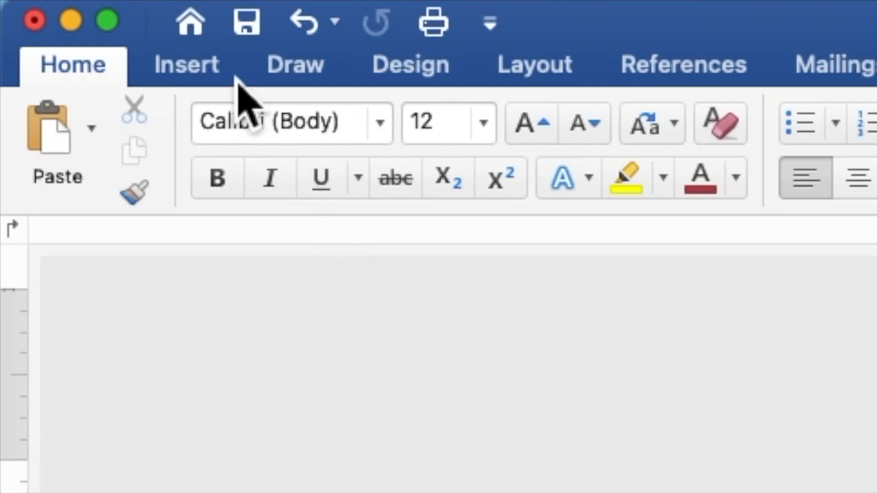
- Draw a rectangle shape across the middle of the gold frame
{"action": "left_click", "coordinate": [228, 68]}
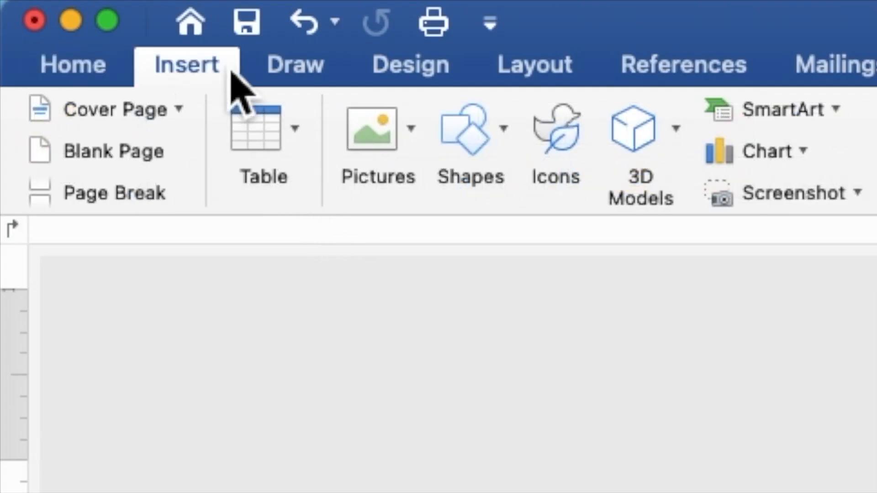
{"action": "left_click", "coordinate": [492, 148]}
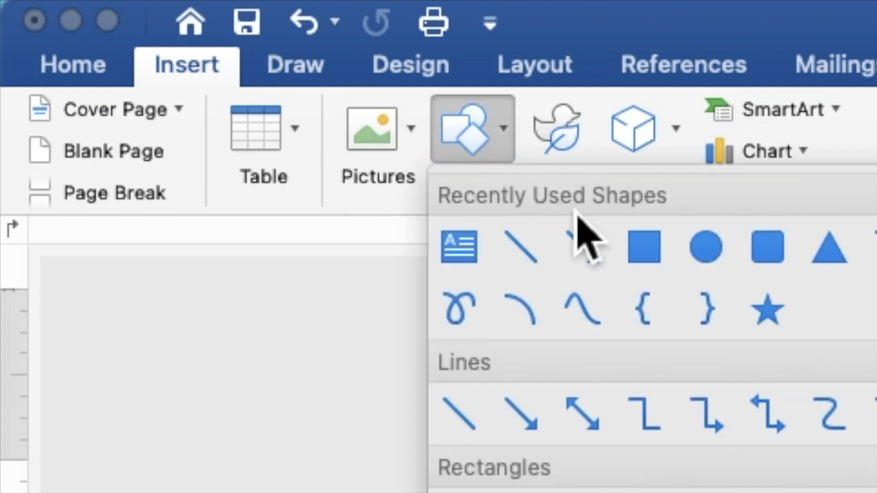
{"action": "left_click", "coordinate": [639, 258]}
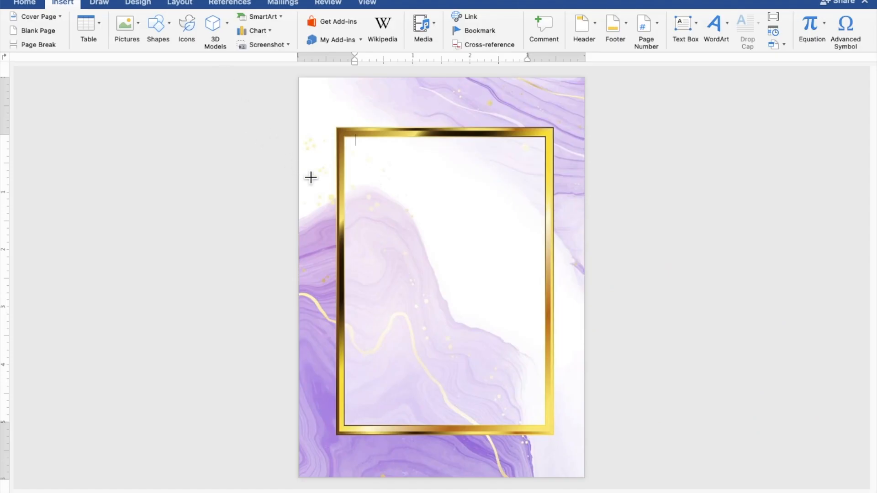
{"action": "left_click_drag", "start_coordinate": [306, 172], "coordinate": [584, 404]}
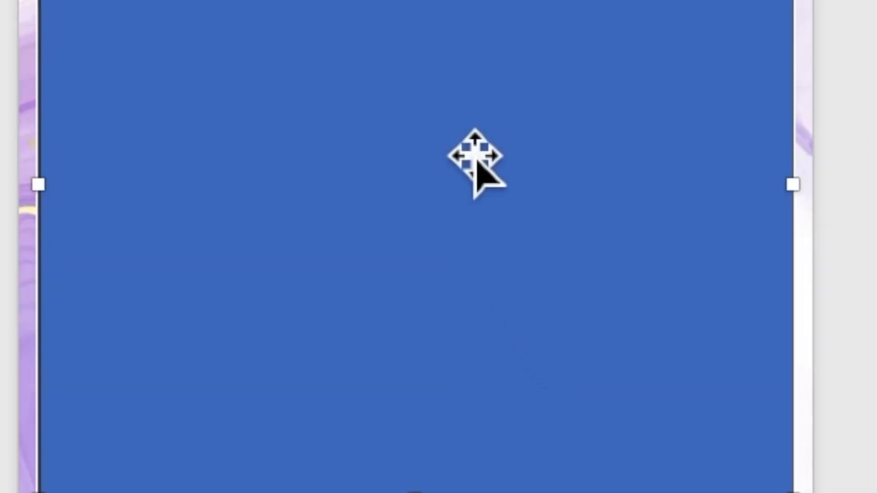
- Enable text in the rectangle and place the cursor at its centre
{"action": "right_click", "coordinate": [461, 140]}
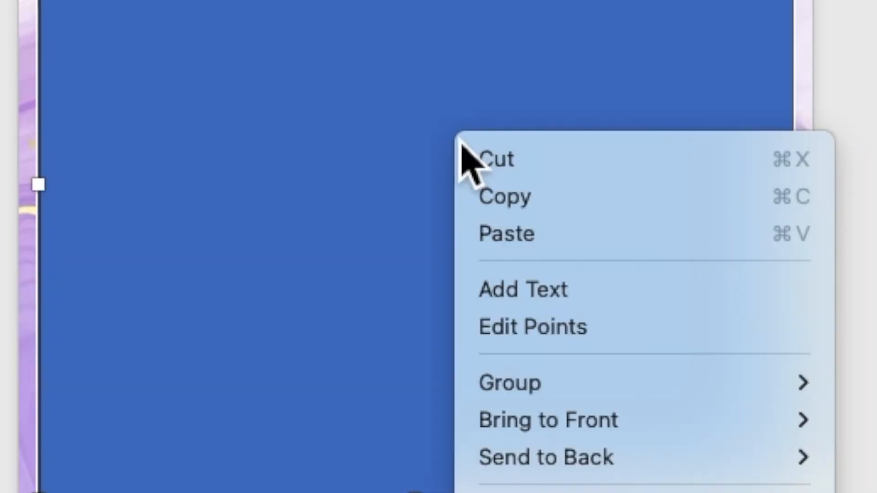
{"action": "left_click", "coordinate": [516, 296]}
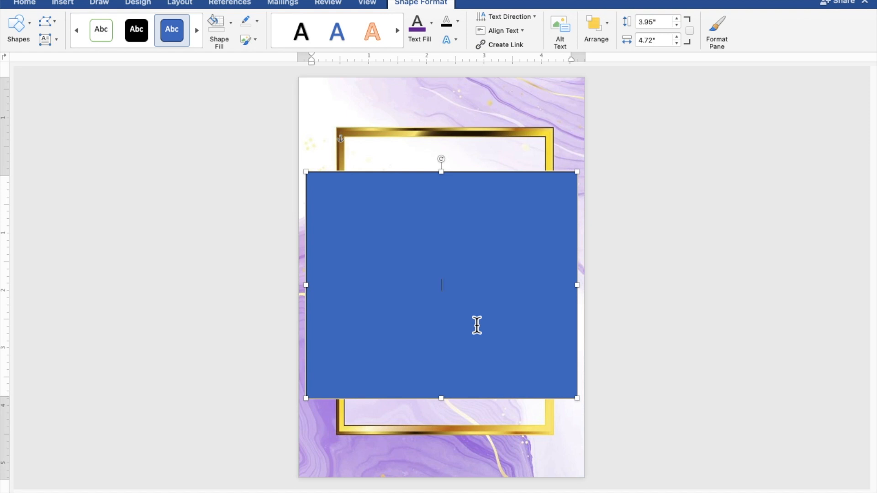
{"action": "scroll", "coordinate": [477, 325], "scroll_direction": "up", "scroll_amount": 5}
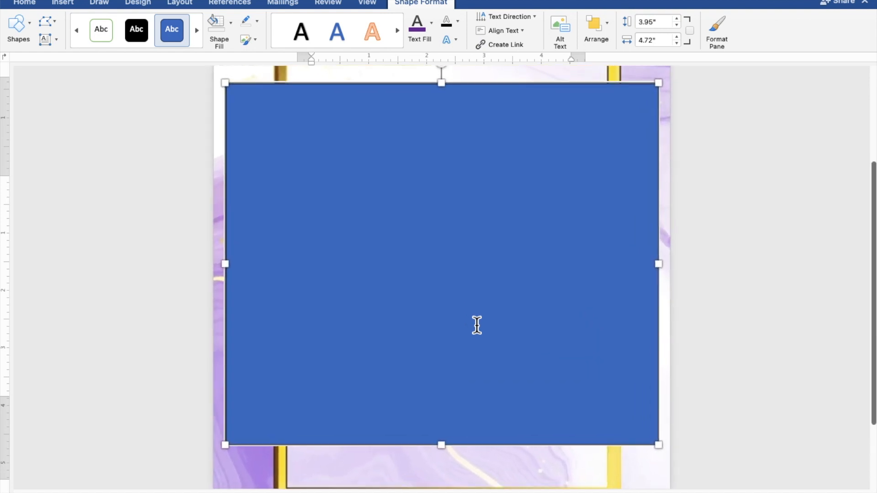
{"action": "scroll", "coordinate": [477, 326], "scroll_direction": "up", "scroll_amount": 2}
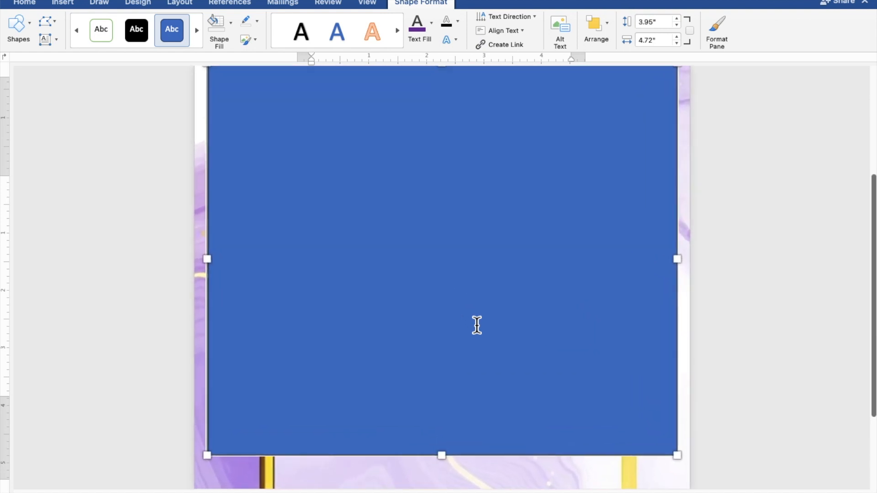
{"action": "left_click", "coordinate": [477, 325]}
{"action": "scroll", "coordinate": [477, 325], "scroll_direction": "up", "scroll_amount": 1}
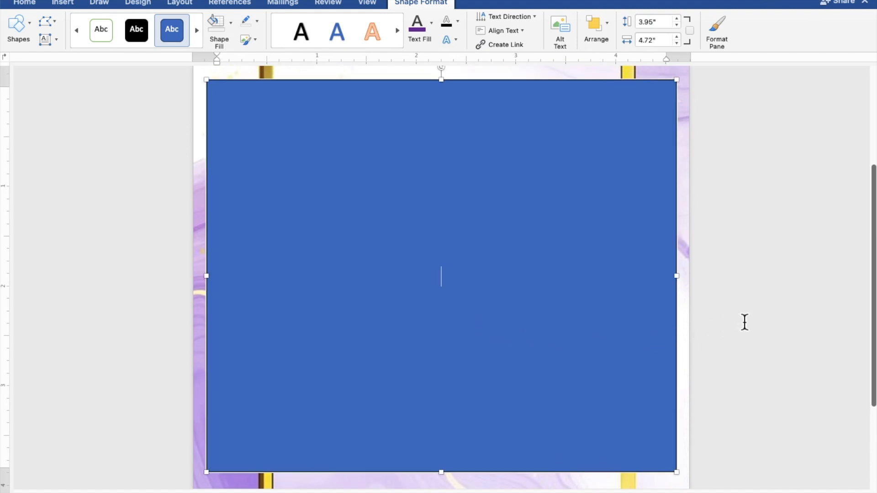
- Type TOGETHER WITH THEIR FAMILIES, the groom's name, AND, and the bride's name on separate lines, then a blank line
{"action": "type", "text": "t"}
{"action": "key", "text": "BackSpace"}
{"action": "type", "text": "TOGETHE"}
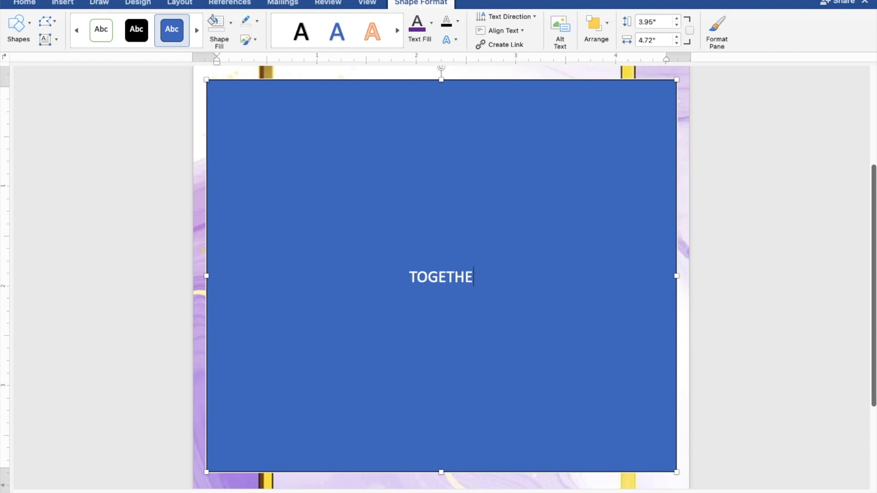
{"action": "type", "text": "R WITH"}
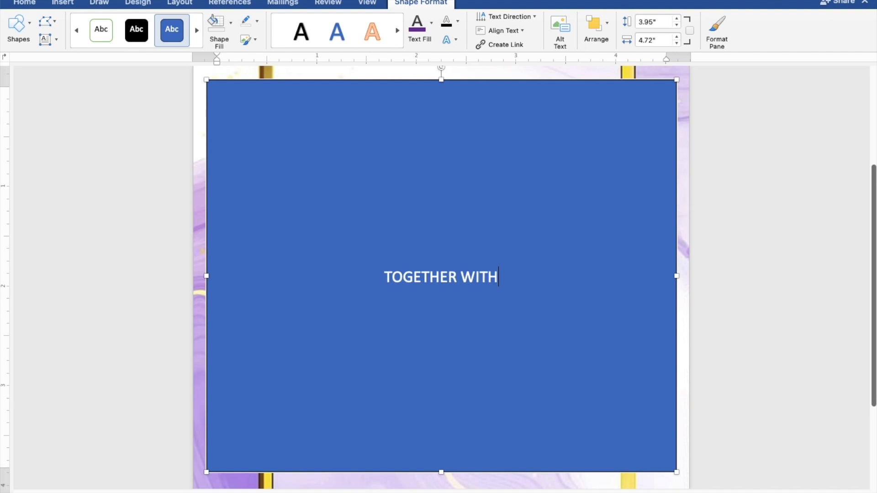
{"action": "type", "text": " THE"}
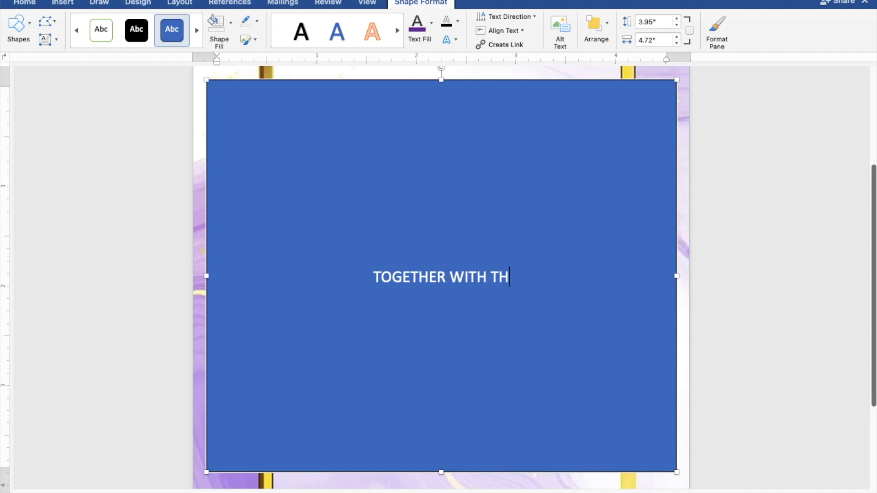
{"action": "type", "text": "IR"}
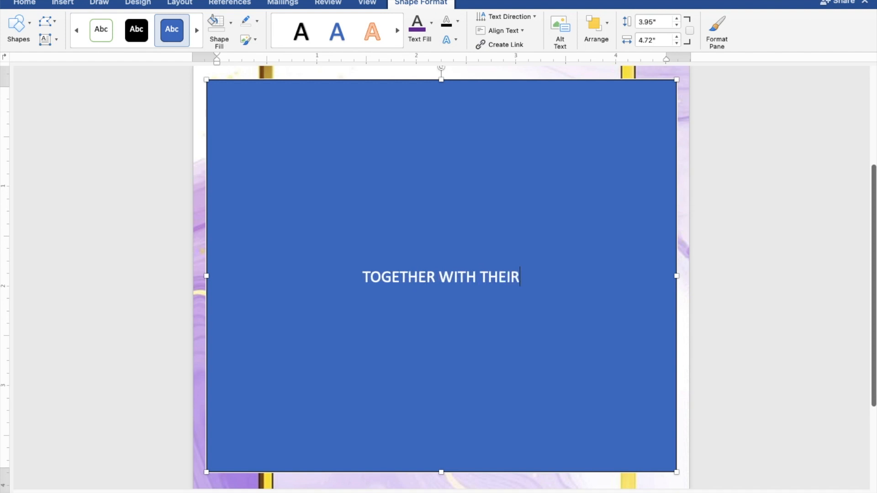
{"action": "type", "text": " FA"}
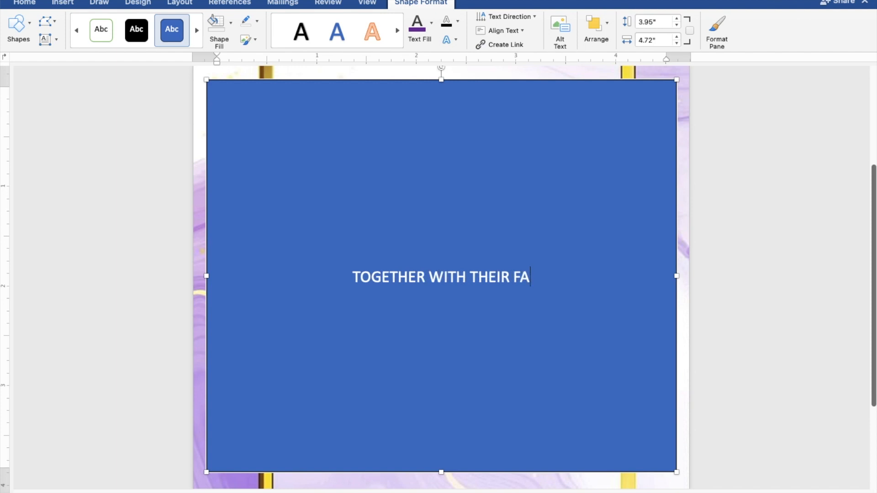
{"action": "type", "text": "MILIES"}
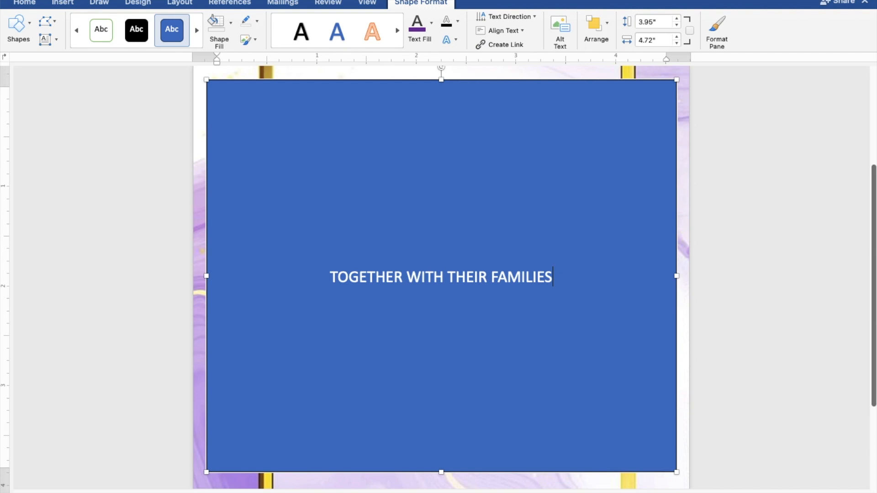
{"action": "key", "text": "Return"}
{"action": "key", "text": "Return"}
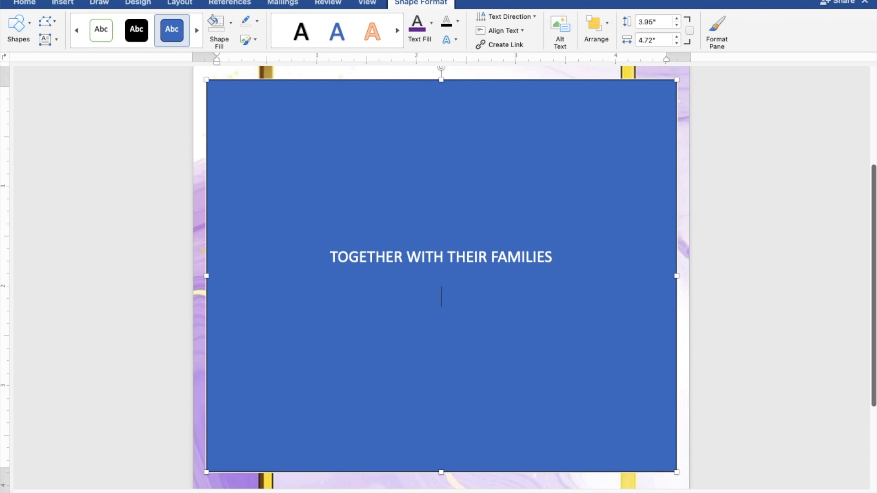
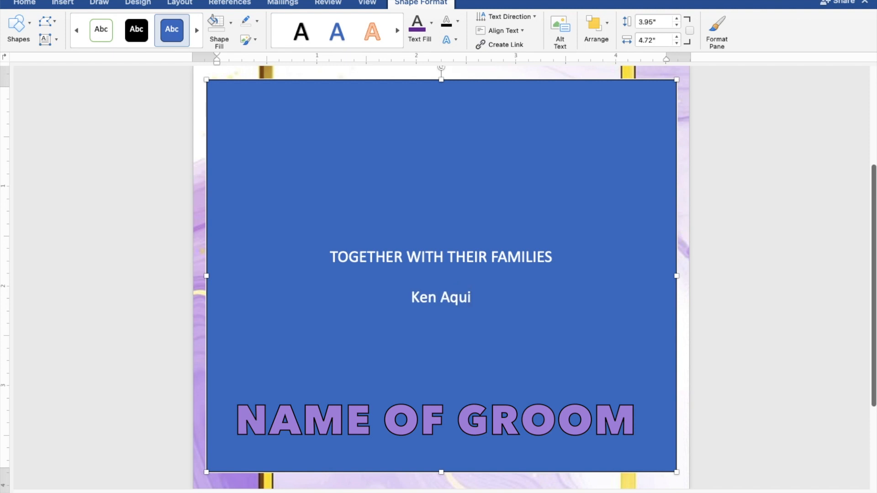
{"action": "key", "text": "Return"}
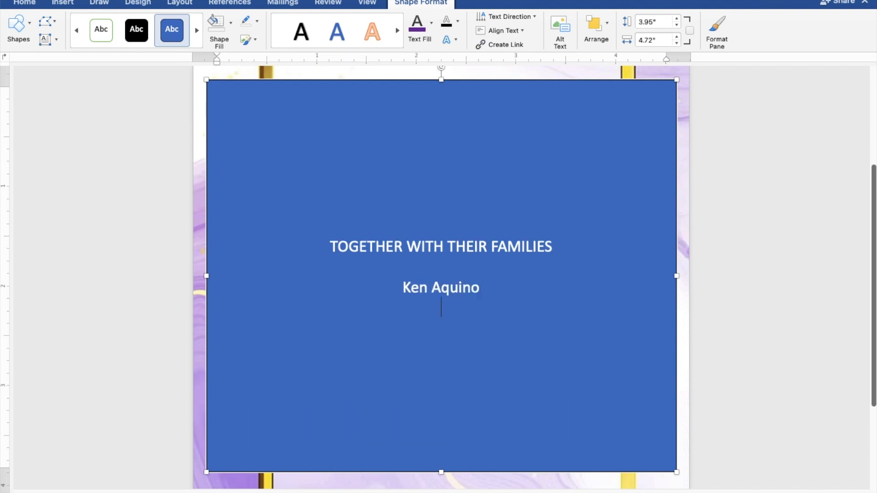
{"action": "type", "text": "AND"}
{"action": "key", "text": "Return"}
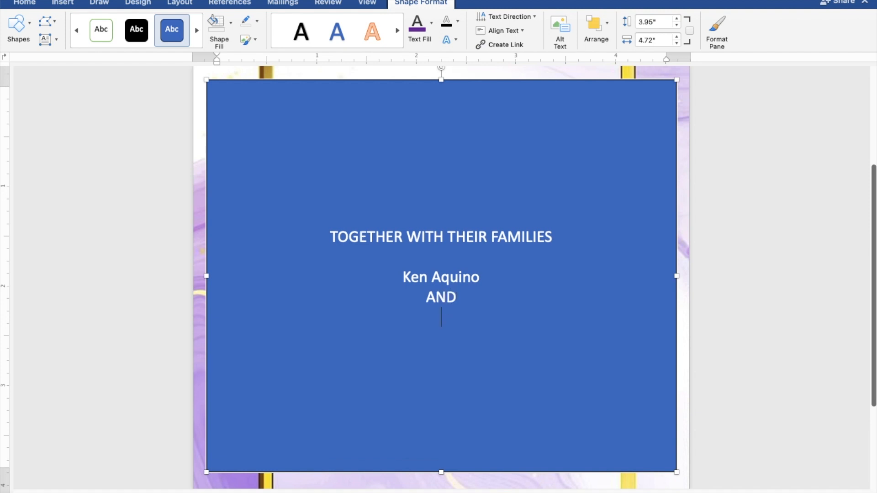
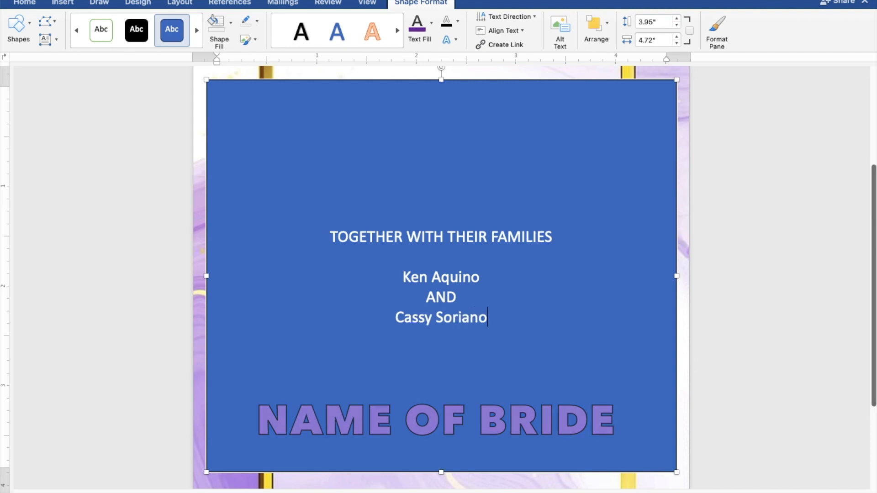
{"action": "key", "text": "Return"}
{"action": "key", "text": "Return"}
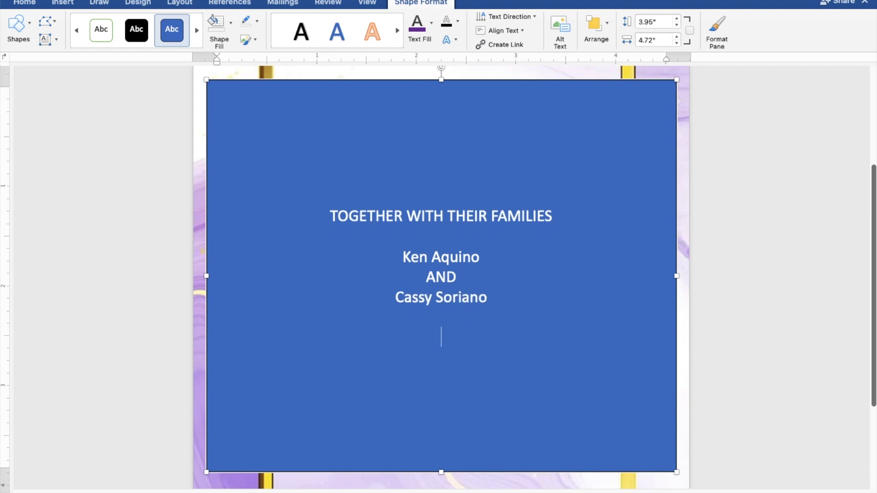
- Type REQUEST THE PLEASURE OF YOUR PRESENCE, then AS THEY JOYFULLY UNITE IN MARRIAGE on the next line
{"action": "type", "text": "REQUEST T"}
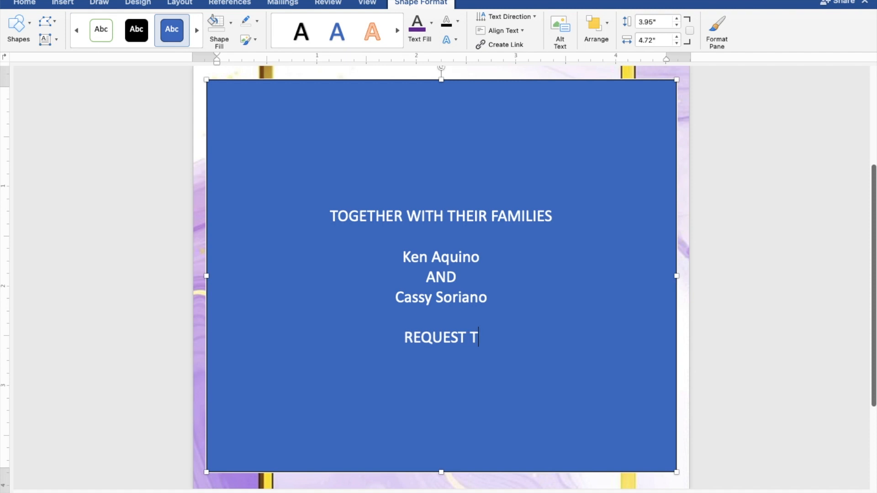
{"action": "type", "text": "HE PLEASU"}
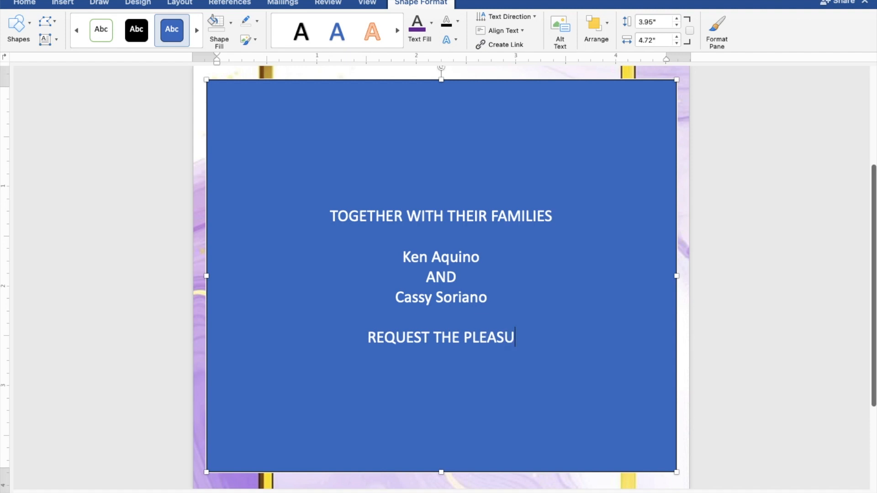
{"action": "type", "text": "RE OF Y"}
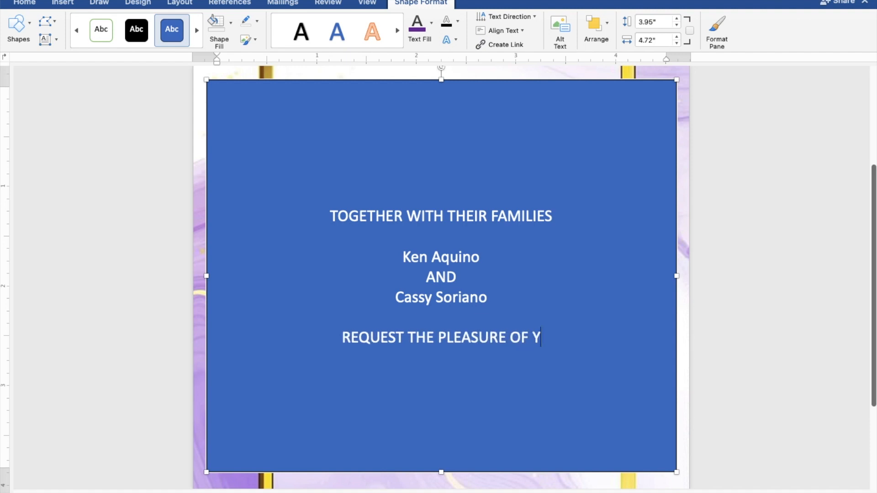
{"action": "type", "text": "OUR "}
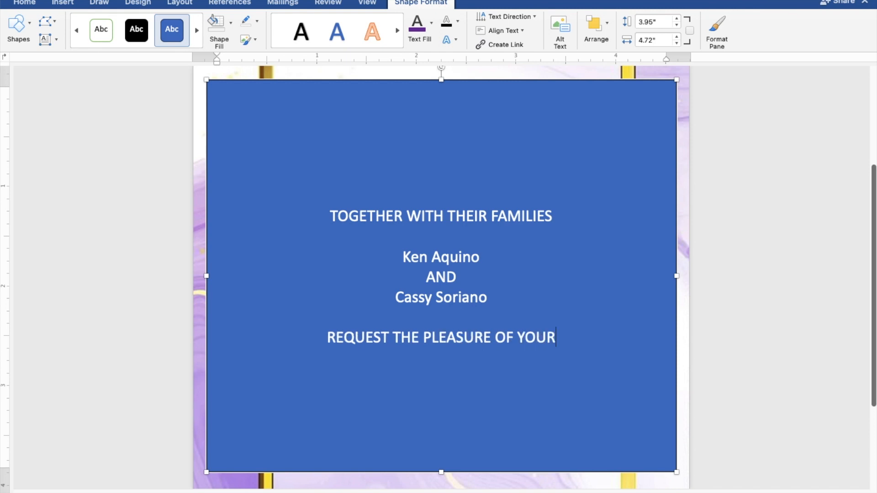
{"action": "type", "text": "PR"}
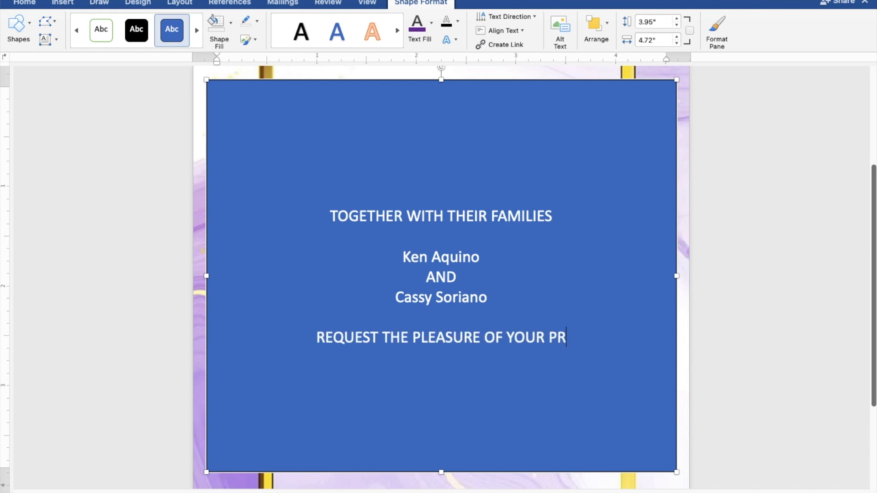
{"action": "type", "text": "ESE"}
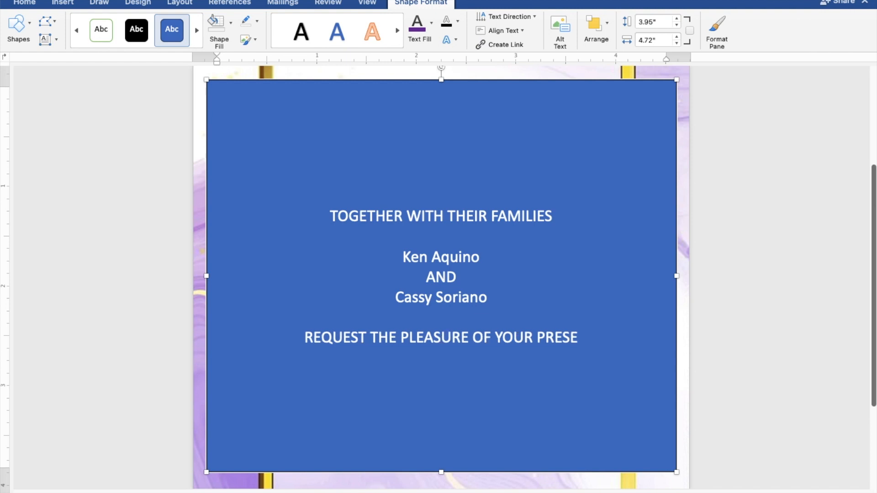
{"action": "type", "text": "NCE"}
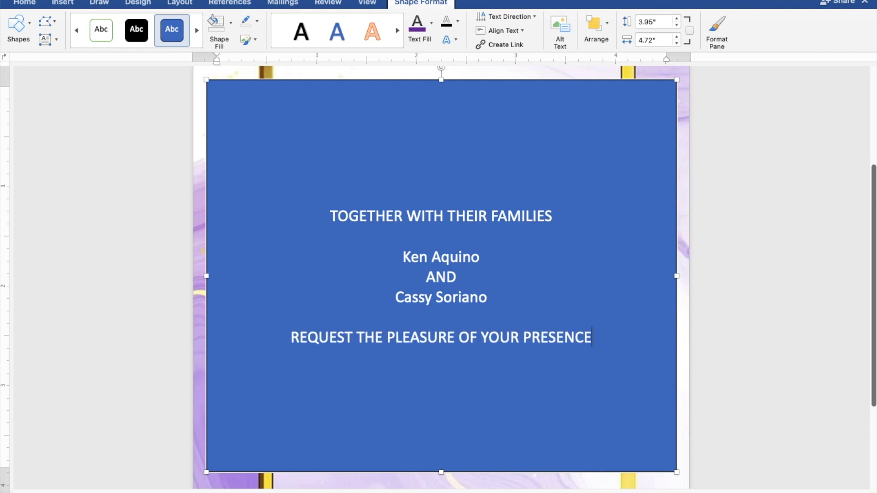
{"action": "key", "text": "Return"}
{"action": "type", "text": "AS T"}
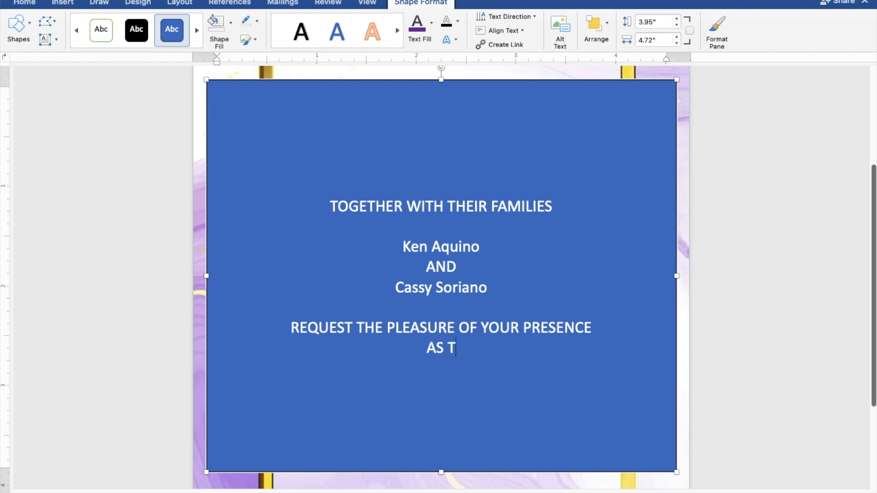
{"action": "type", "text": "HEY "}
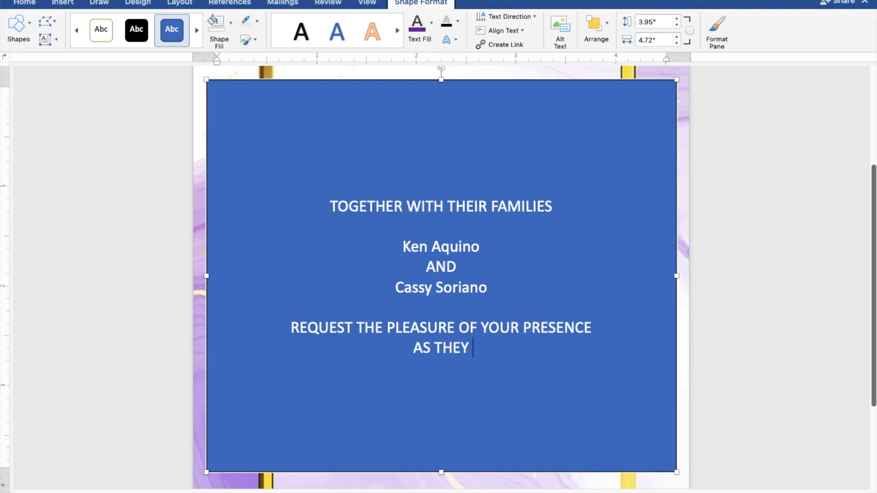
{"action": "type", "text": "JOYFU"}
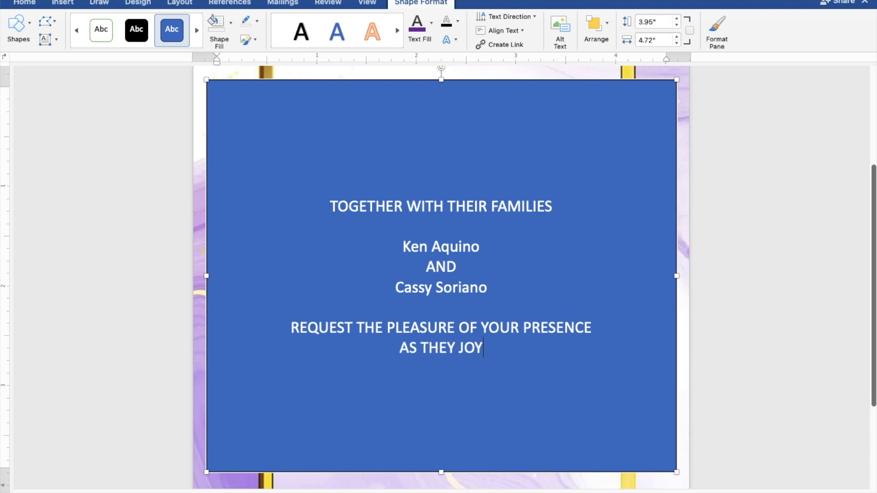
{"action": "type", "text": "L"}
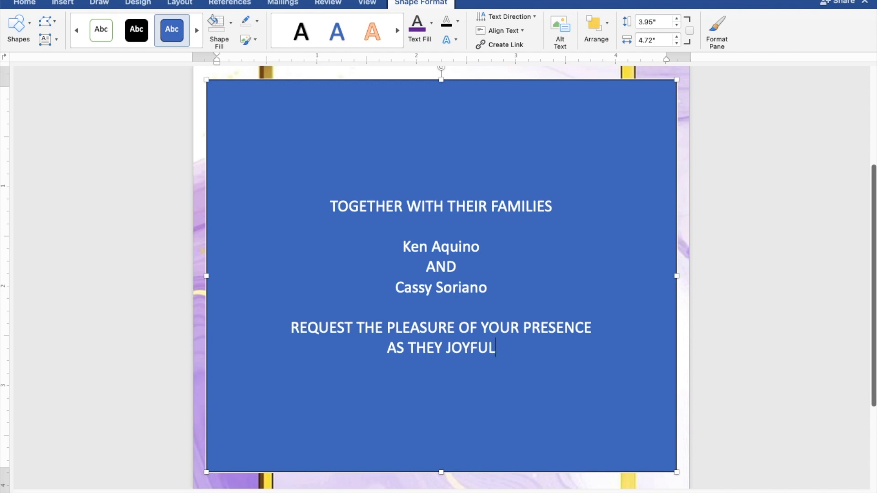
{"action": "type", "text": "LY U"}
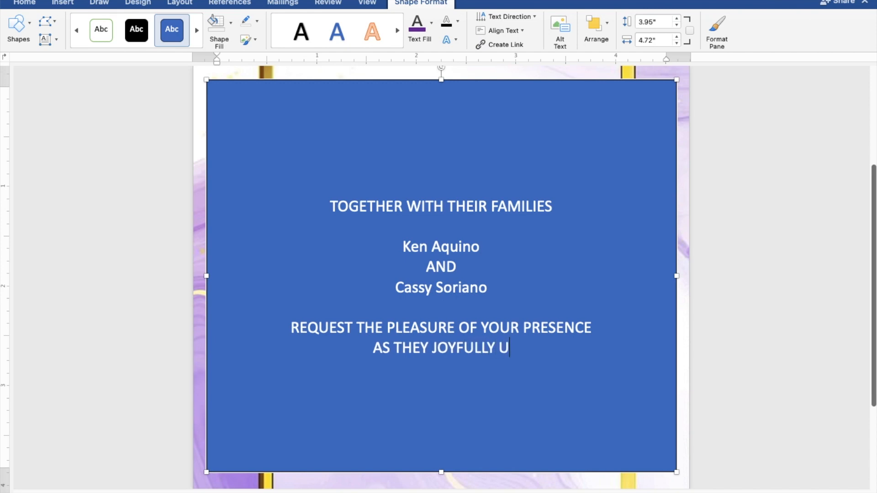
{"action": "type", "text": "NIT"}
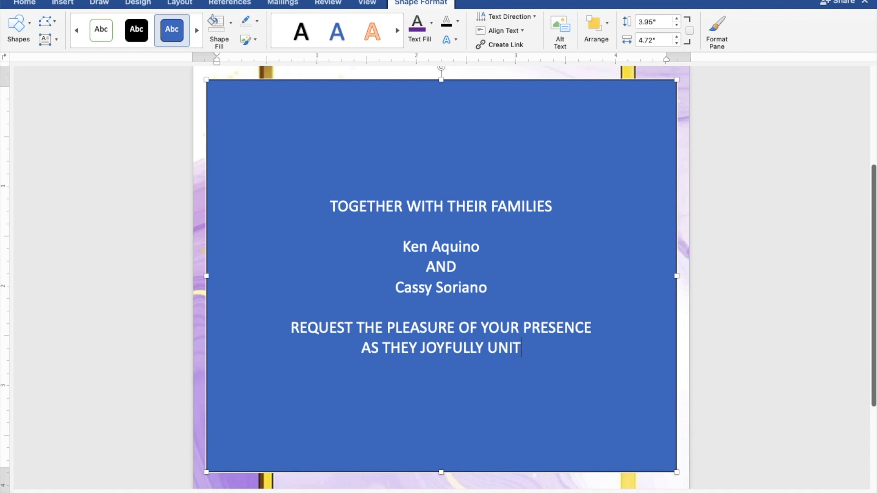
{"action": "type", "text": "E I"}
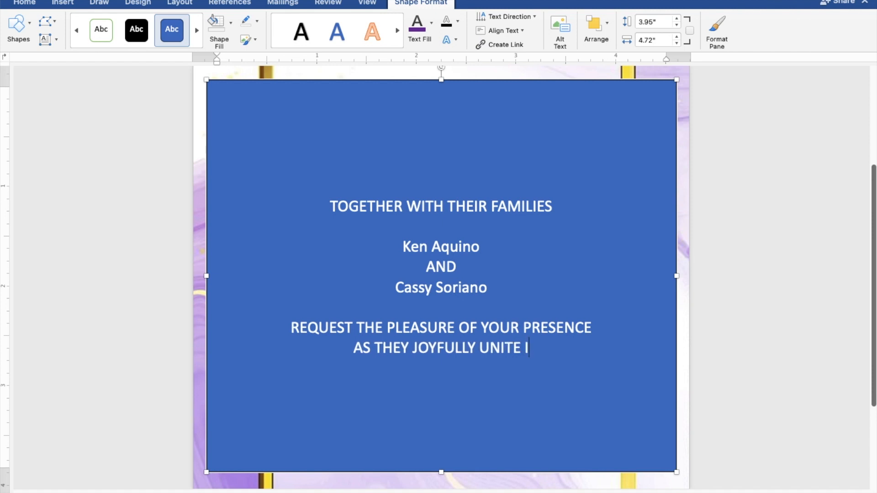
{"action": "type", "text": "N M"}
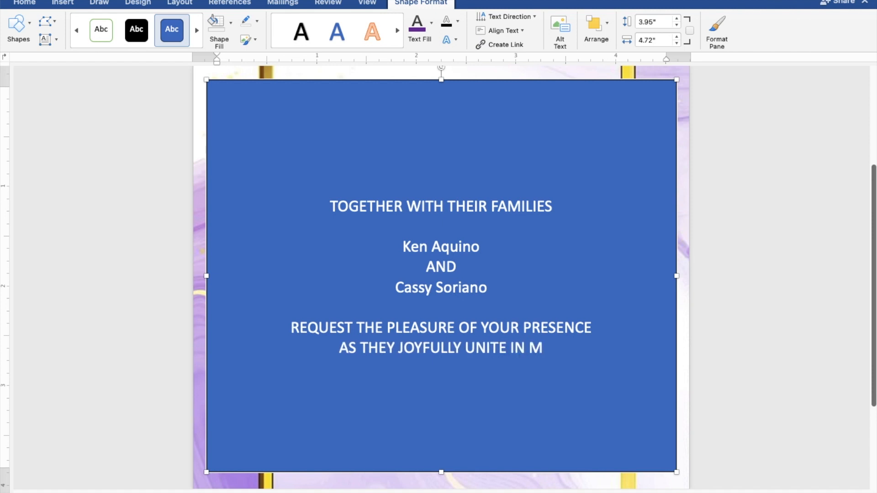
{"action": "type", "text": "ARR"}
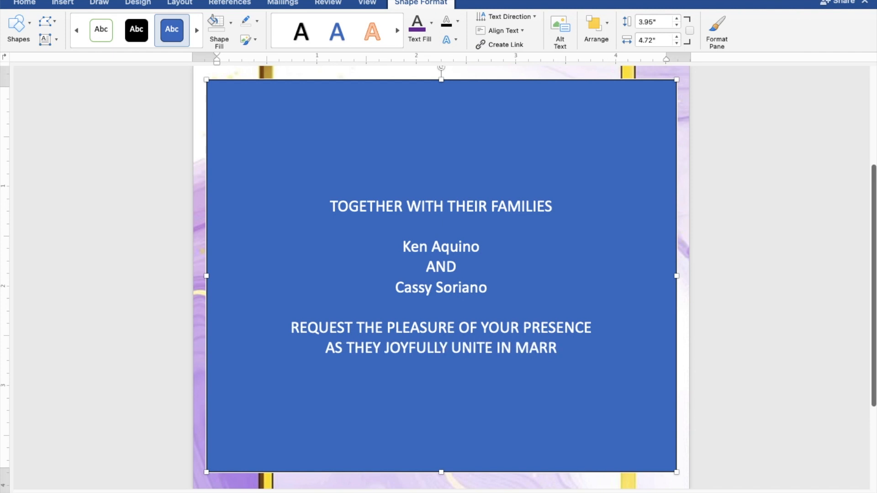
{"action": "type", "text": "IAGE"}
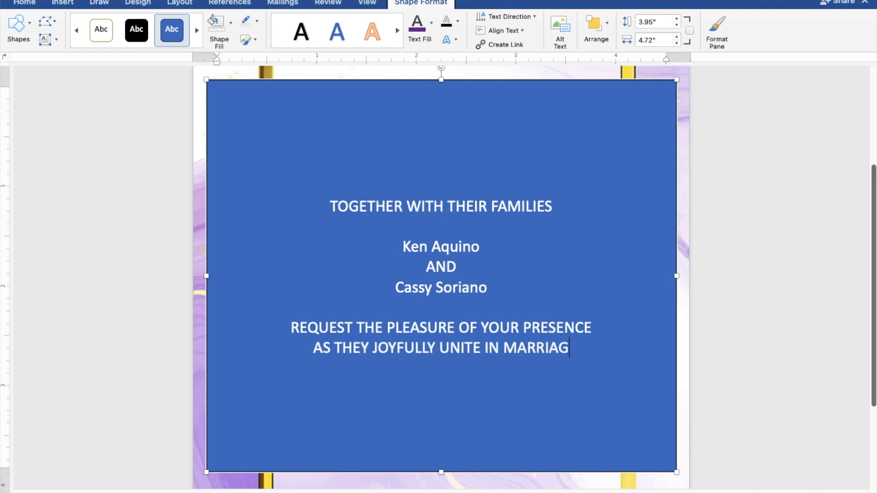
- Add SUNDAY, AUGUST 27, 2023 and 10:00 IN THE MORNING on separate lines after a blank line
{"action": "key", "text": "Return"}
{"action": "key", "text": "Return"}
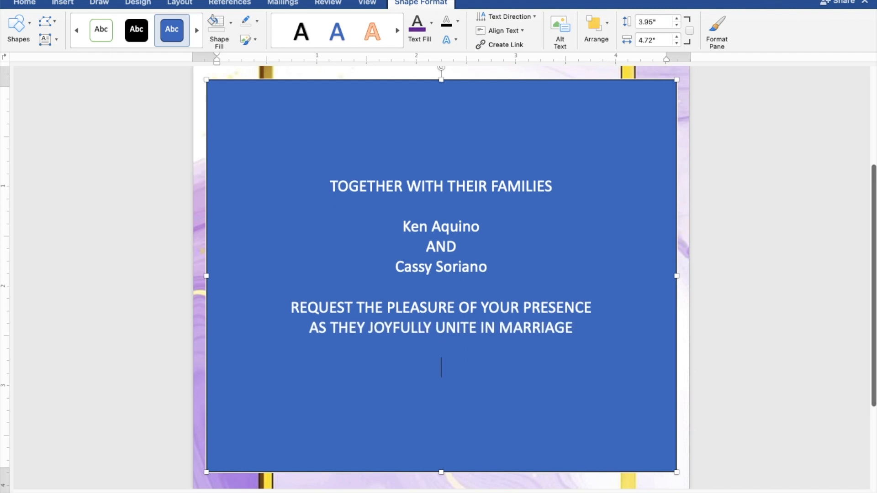
{"action": "type", "text": "SU"}
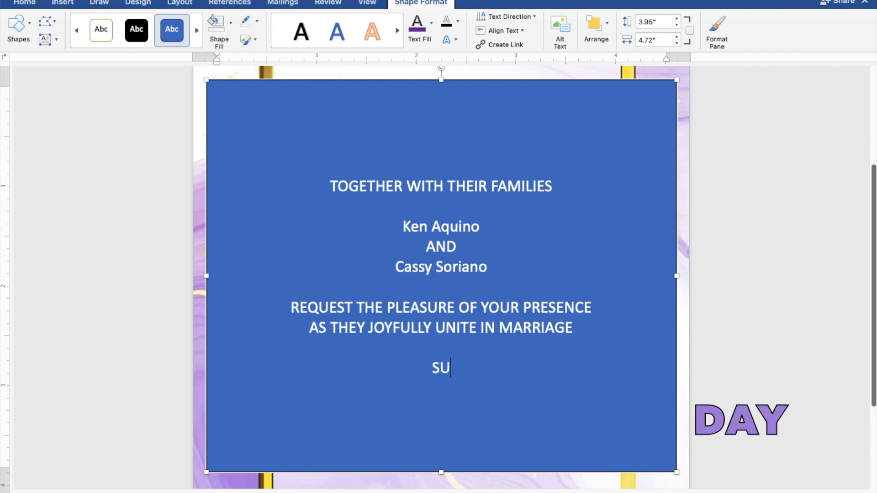
{"action": "type", "text": "NDAY"}
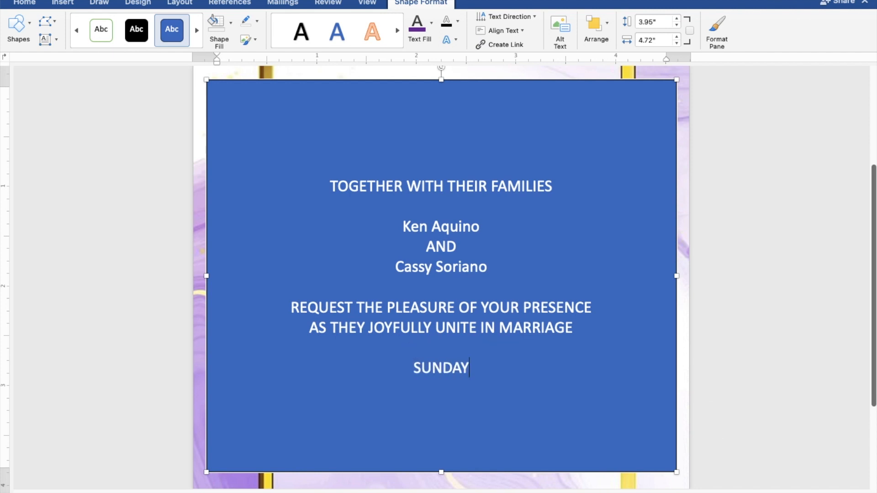
{"action": "key", "text": "Return"}
{"action": "type", "text": "A"}
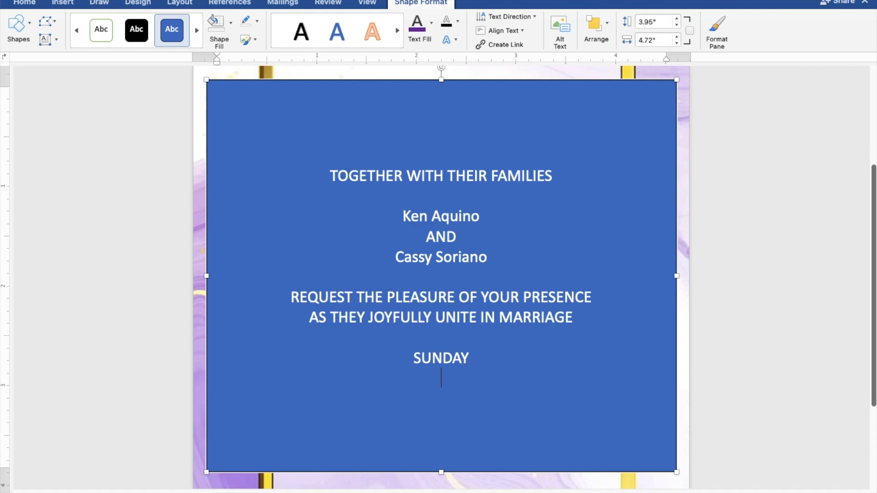
{"action": "type", "text": "UG"}
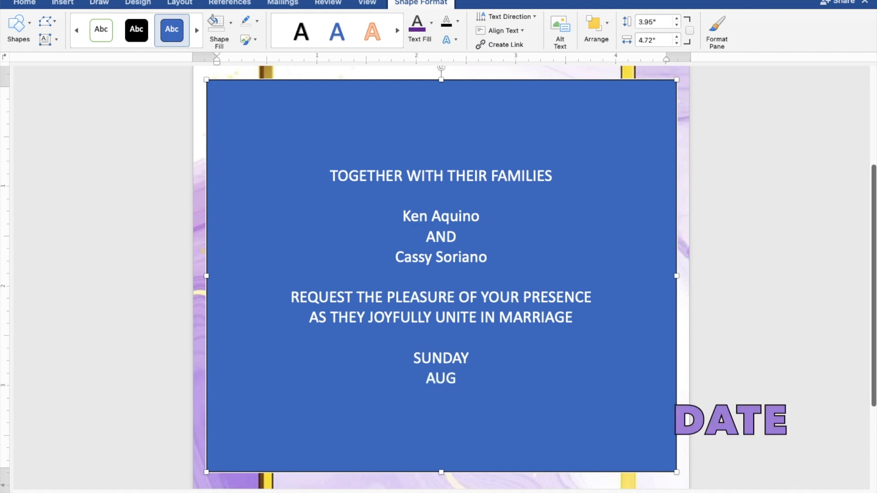
{"action": "type", "text": "UST"}
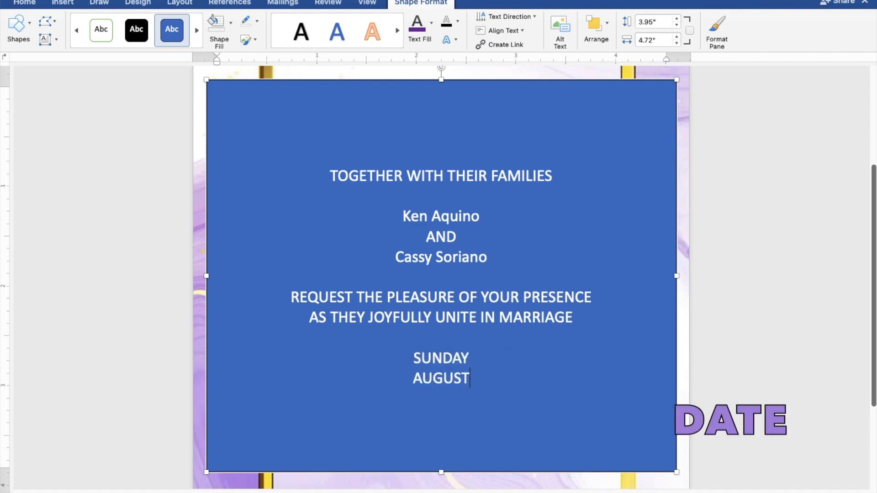
{"action": "type", "text": " 27"}
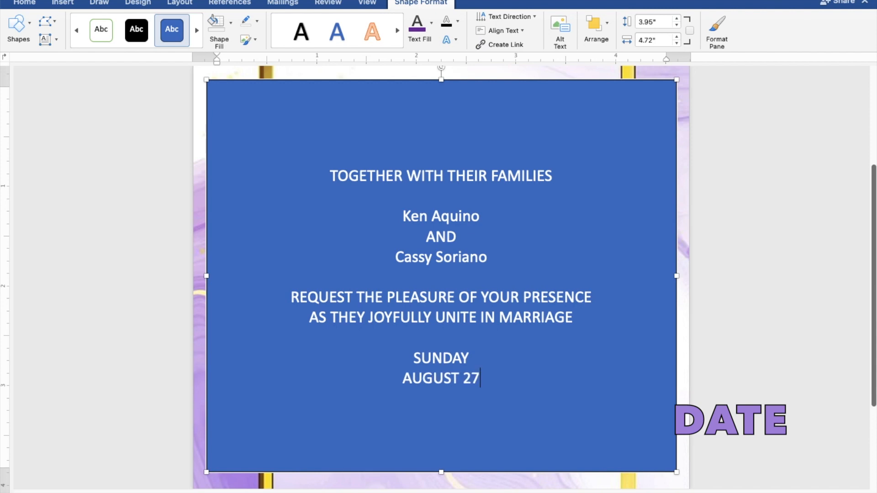
{"action": "type", "text": ","}
{"action": "type", "text": "2"}
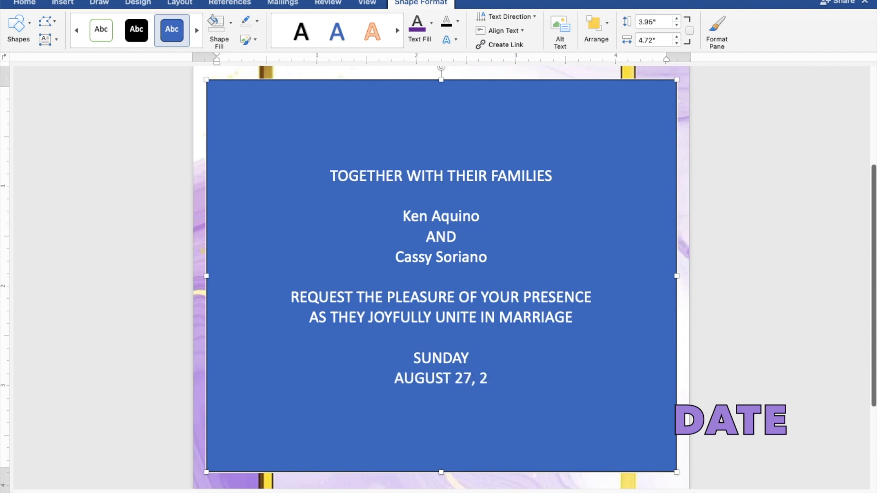
{"action": "type", "text": "023"}
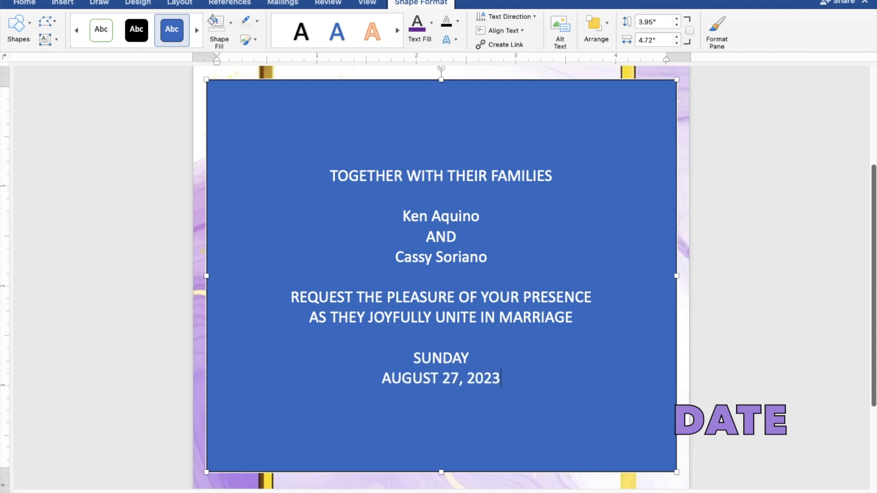
{"action": "key", "text": "Return"}
{"action": "type", "text": "1"}
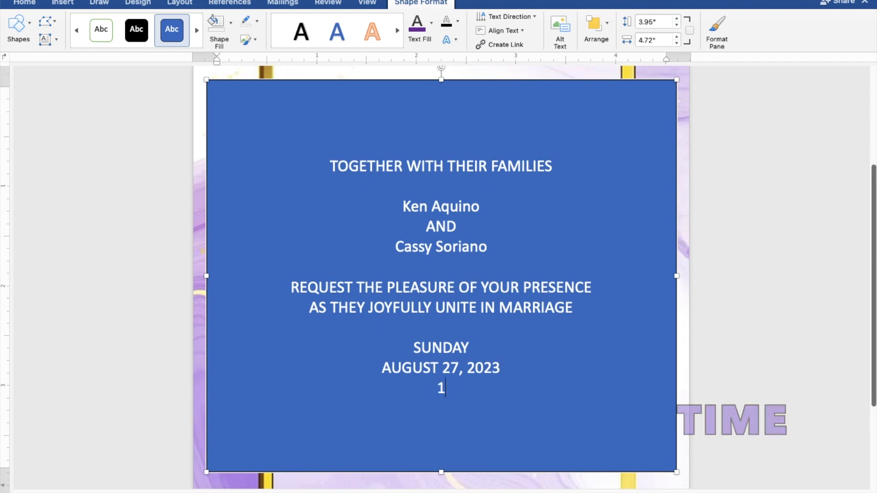
{"action": "type", "text": "0:00 IN THE "}
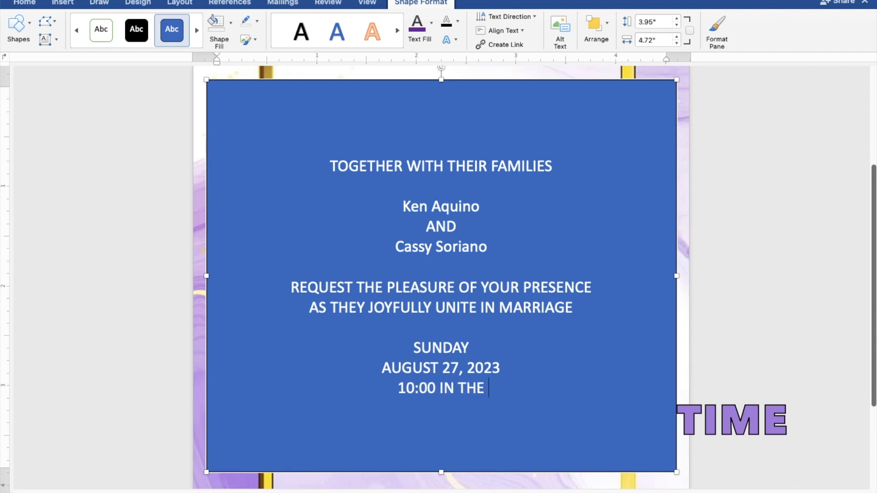
{"action": "type", "text": "MOR"}
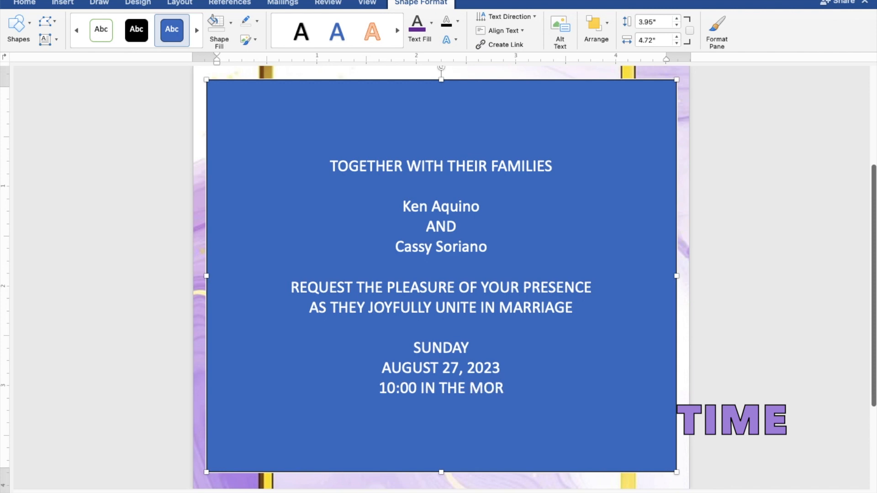
{"action": "type", "text": "NING"}
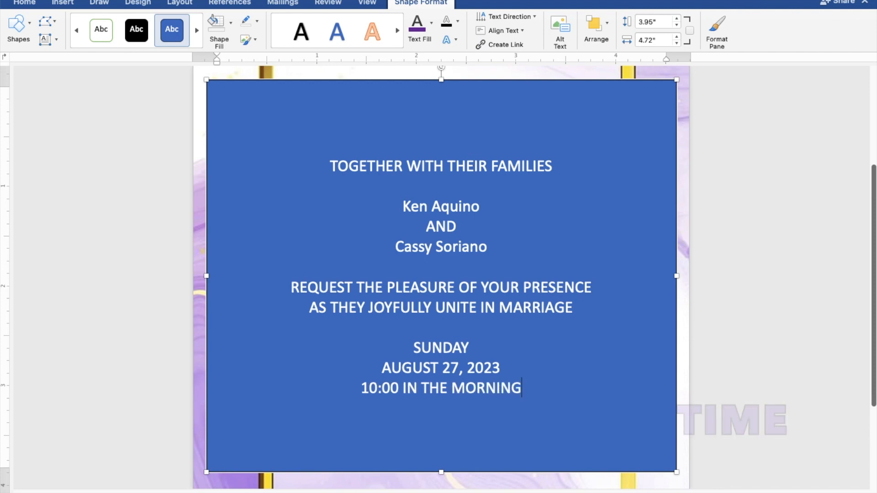
- Add ST. THOMAS AQUINAS PARISH CHURCH, MANGALDAN, PANGASINAN, and a separate Reception to follow line
{"action": "key", "text": "Return"}
{"action": "type", "text": "ST."}
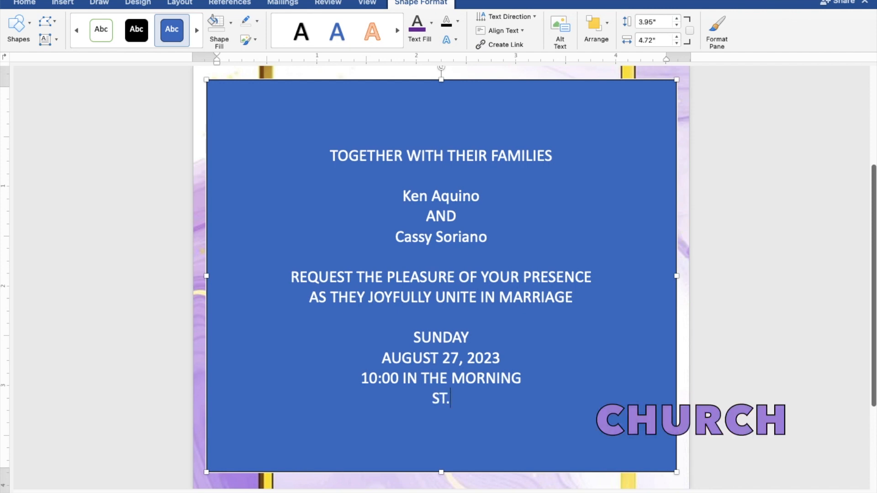
{"action": "type", "text": " THOMA"}
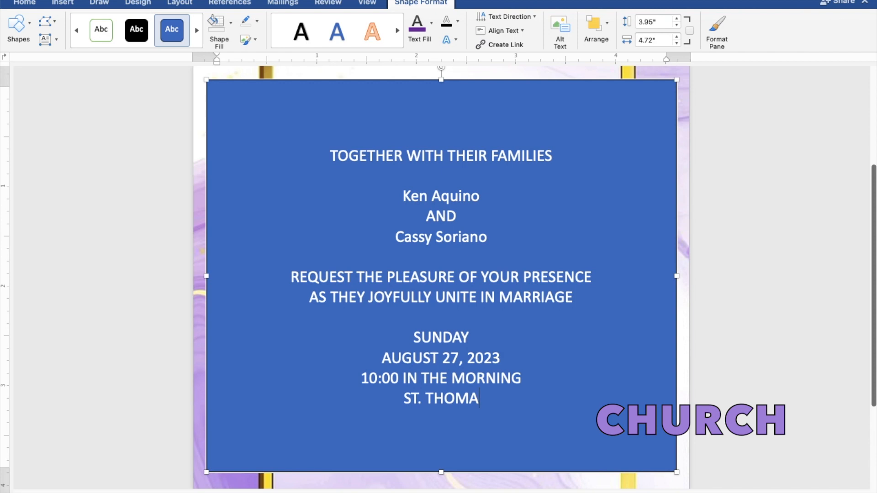
{"action": "type", "text": "S AQUINAS"}
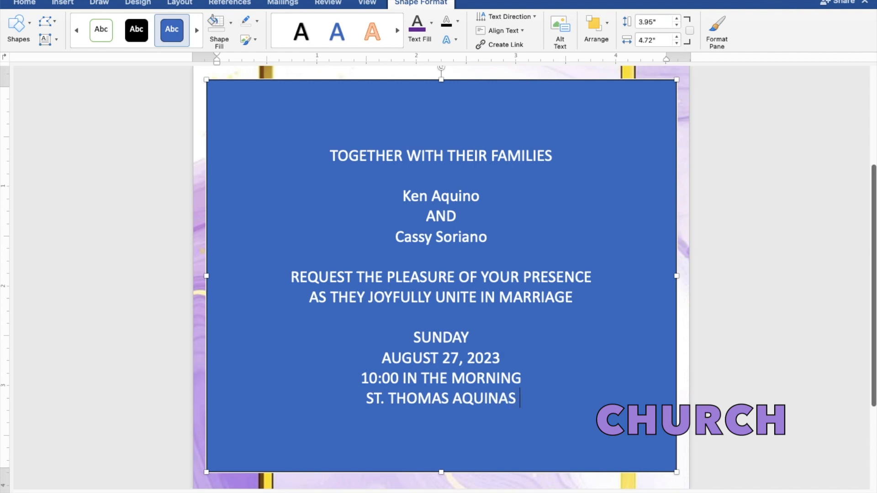
{"action": "type", "text": " PAR"}
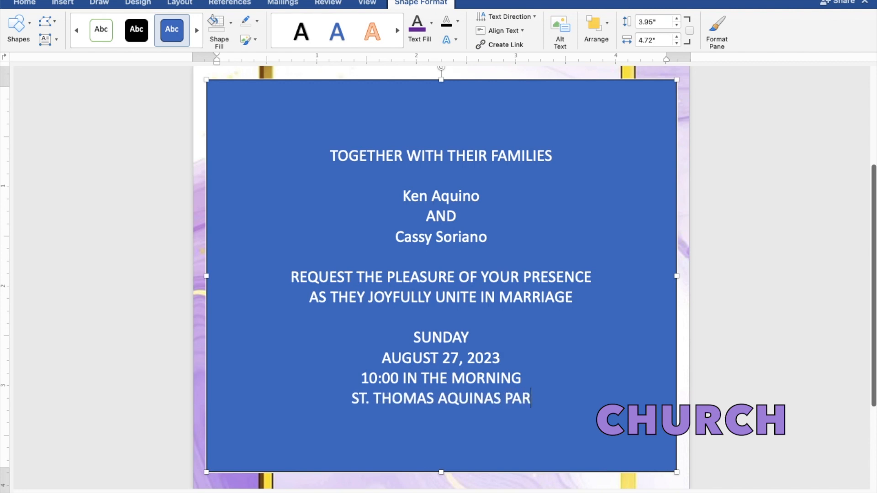
{"action": "type", "text": "ISH"}
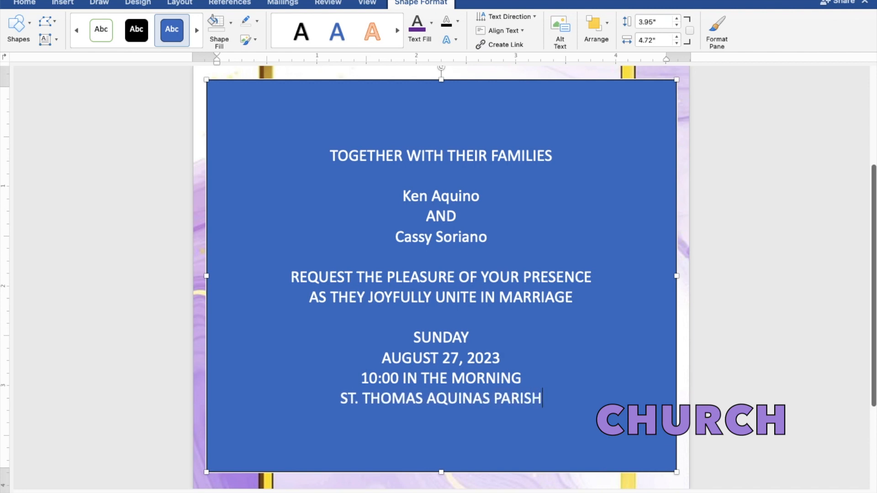
{"action": "type", "text": " CHURC"}
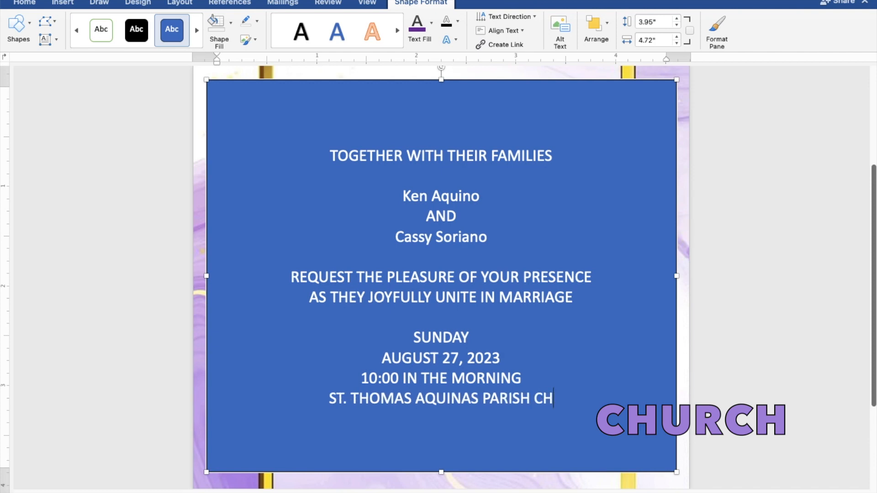
{"action": "type", "text": "H"}
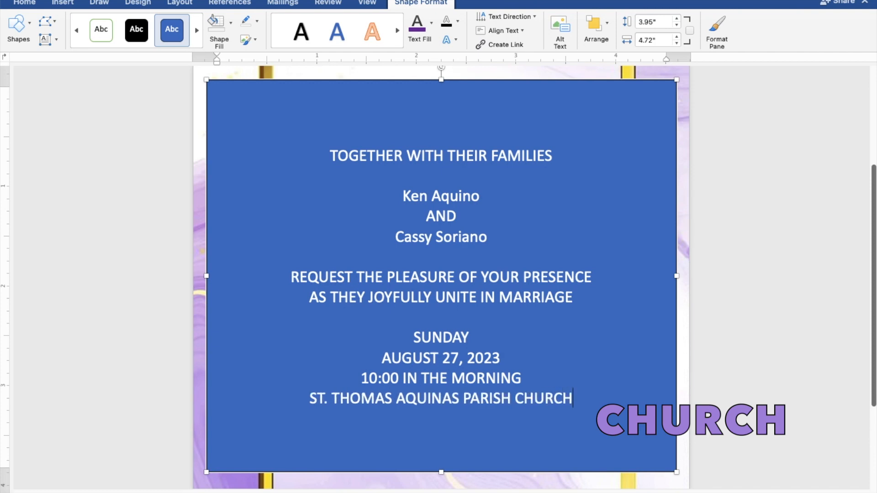
{"action": "key", "text": "Return"}
{"action": "type", "text": "MANGALDA"}
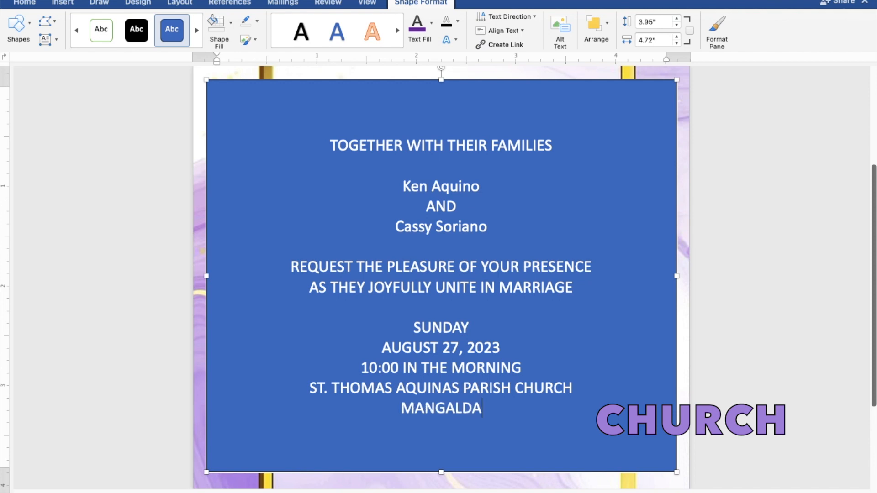
{"action": "type", "text": "N, PANGASINAN"}
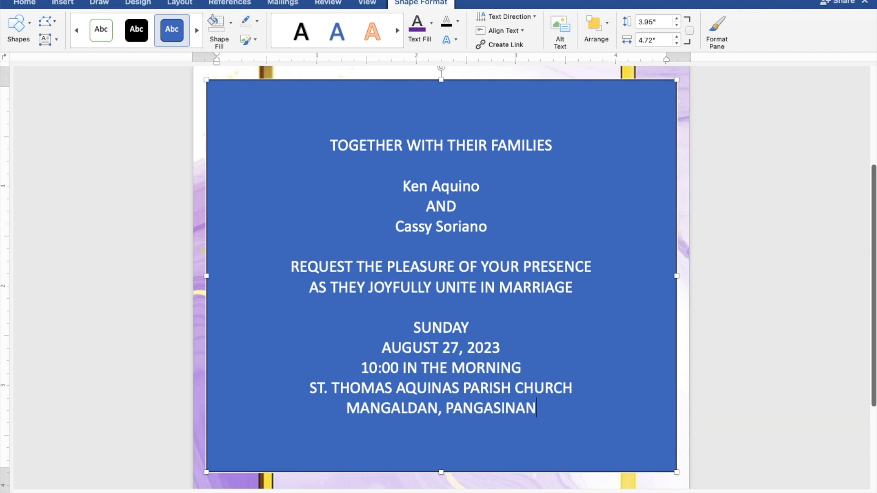
{"action": "key", "text": "Return"}
{"action": "key", "text": "Return"}
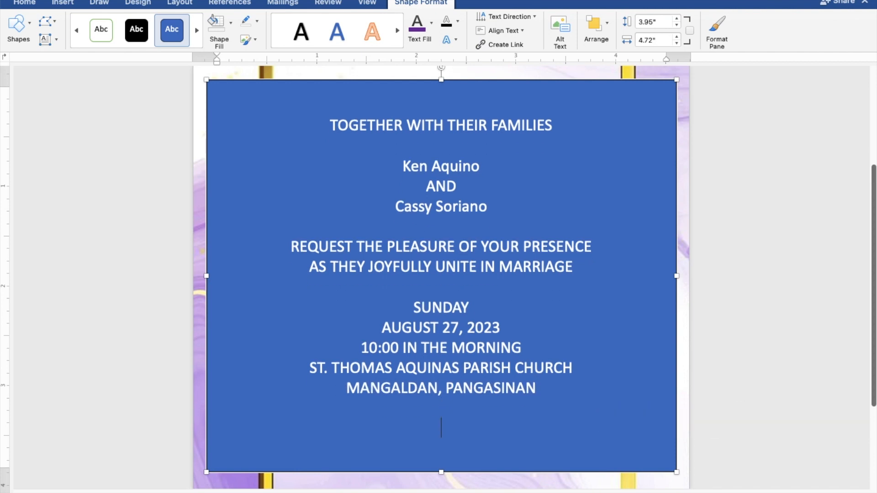
{"action": "type", "text": "Receptio"}
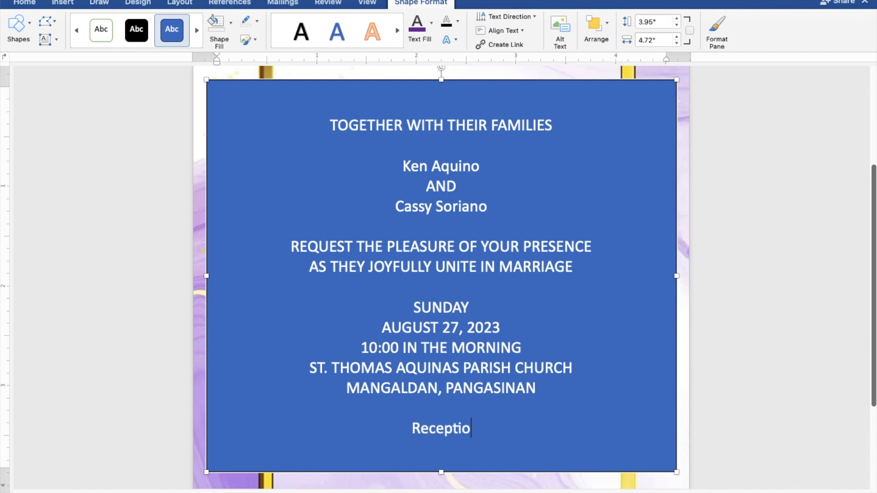
{"action": "type", "text": "n t"}
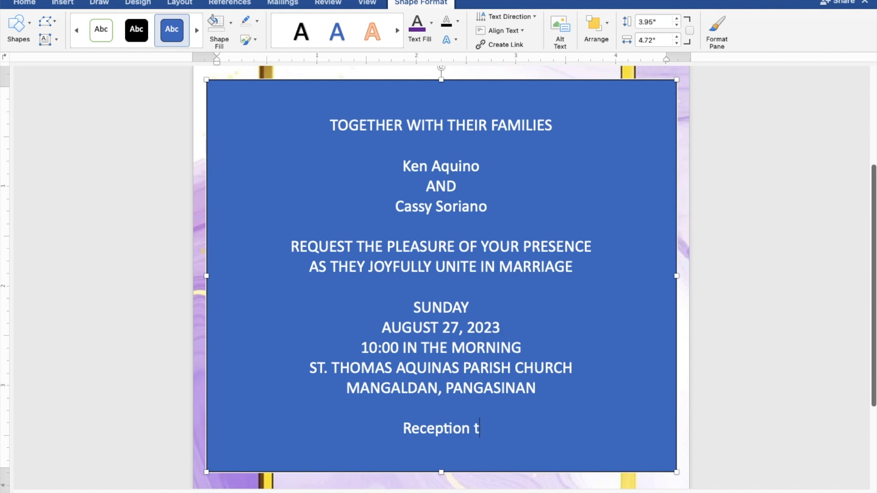
{"action": "type", "text": "o fo"}
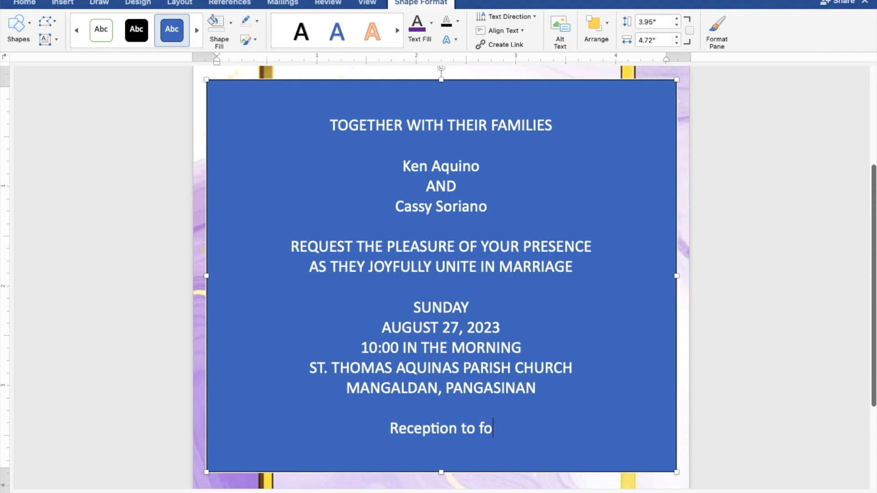
{"action": "type", "text": "llow"}
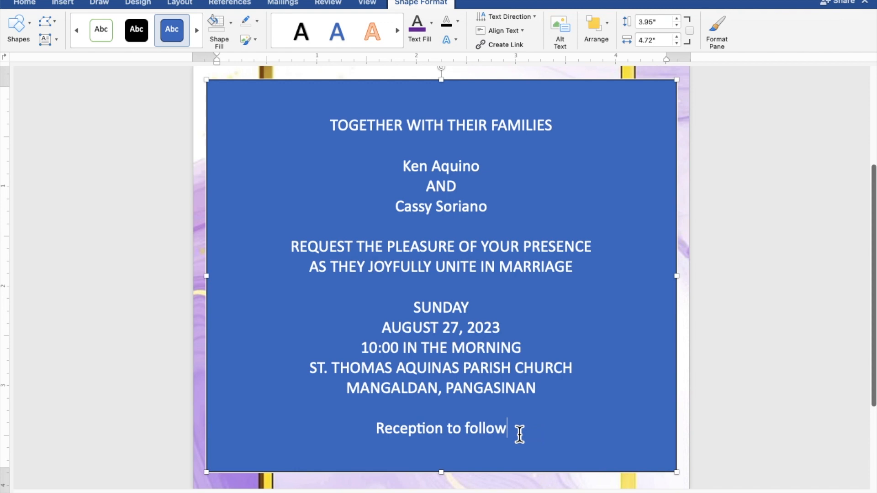
- Give the text box No Fill and No Outline, and make all its text black
{"action": "left_click_drag", "start_coordinate": [515, 435], "coordinate": [329, 136]}
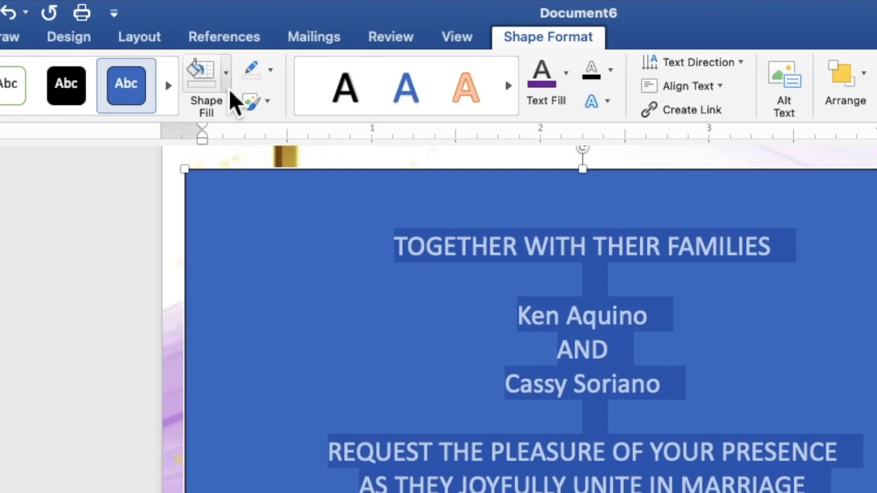
{"action": "left_click", "coordinate": [228, 87]}
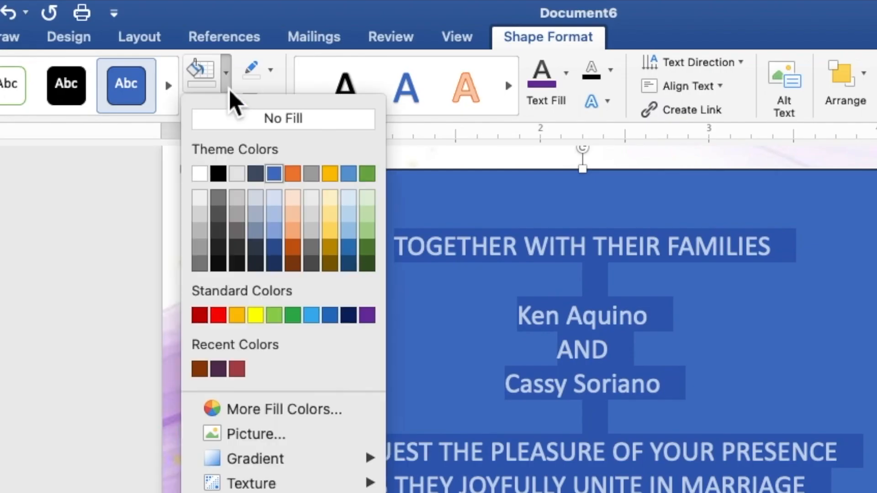
{"action": "left_click", "coordinate": [235, 120]}
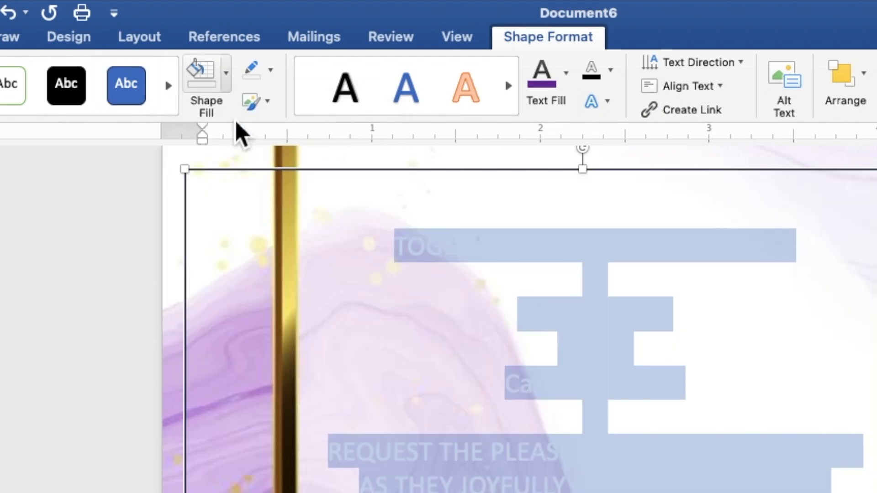
{"action": "left_click", "coordinate": [275, 84]}
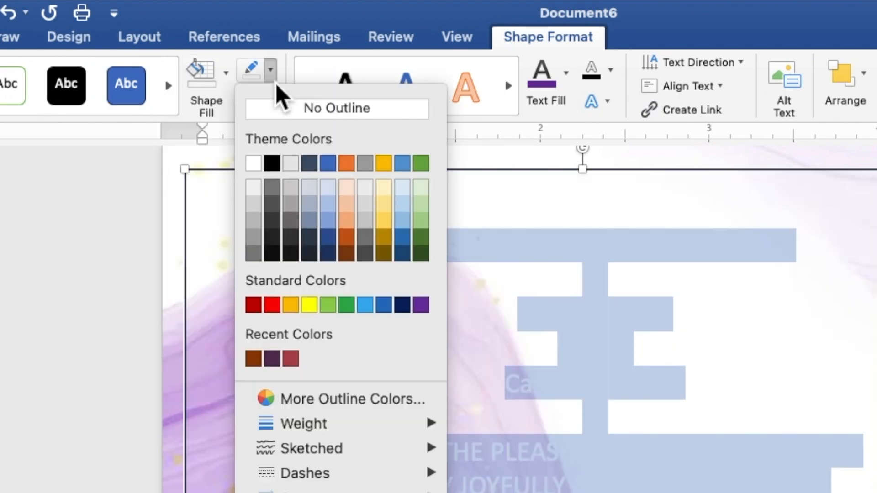
{"action": "left_click", "coordinate": [279, 112]}
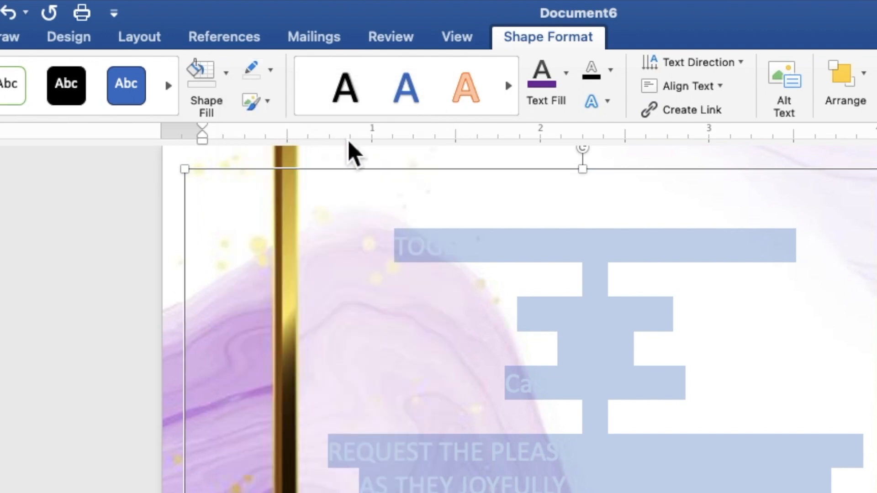
{"action": "left_click", "coordinate": [567, 75]}
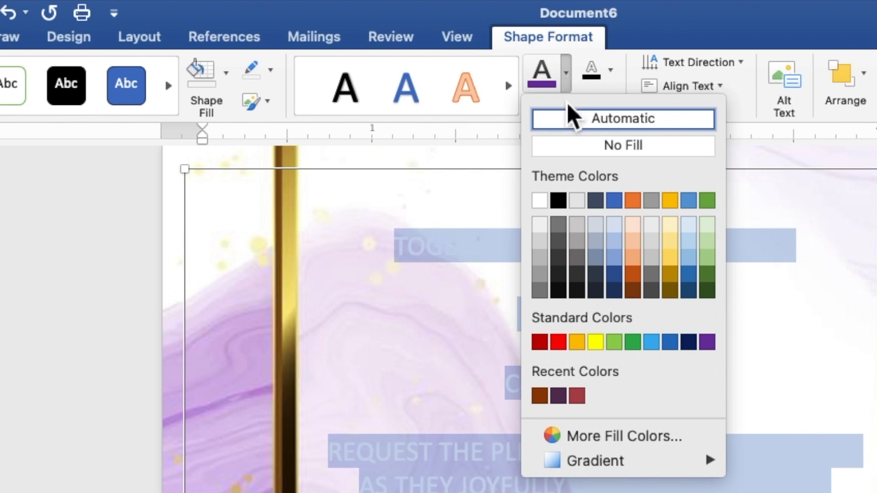
{"action": "left_click", "coordinate": [563, 204]}
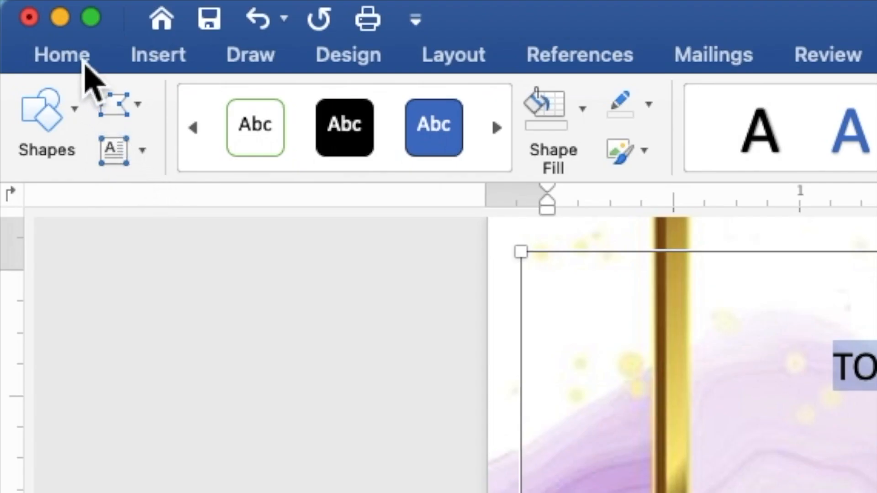
- Change the invitation text to Times New Roman at font size 9
{"action": "left_click", "coordinate": [78, 57]}
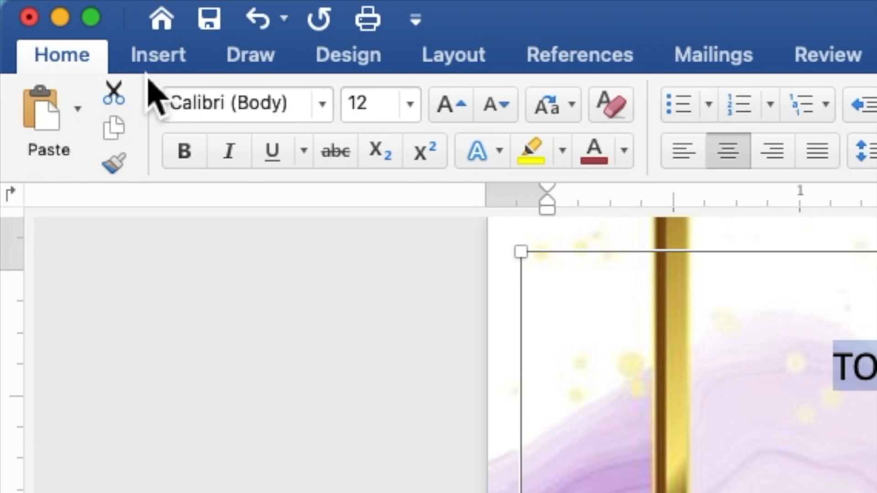
{"action": "left_click", "coordinate": [326, 116]}
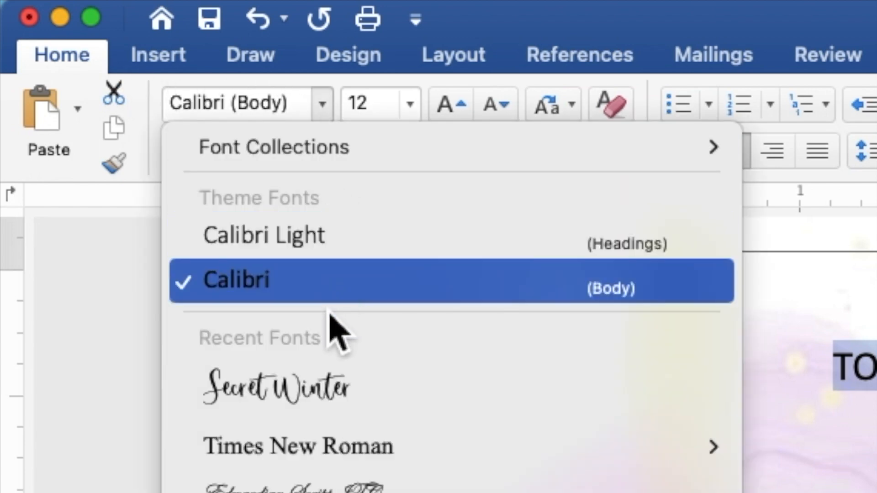
{"action": "mouse_move", "coordinate": [330, 452]}
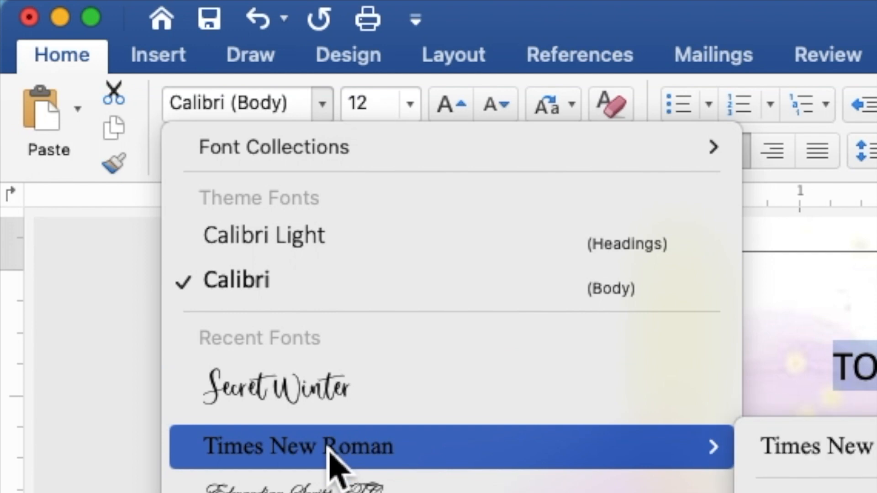
{"action": "left_click", "coordinate": [330, 450]}
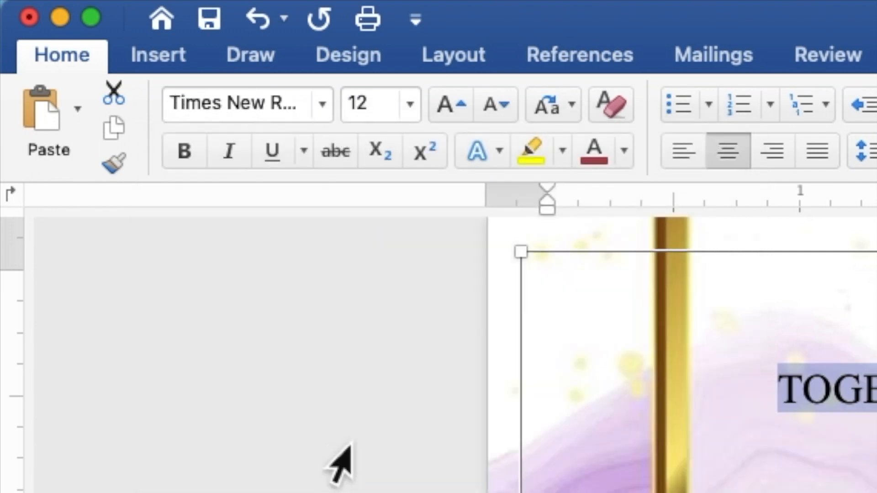
{"action": "left_click", "coordinate": [385, 108]}
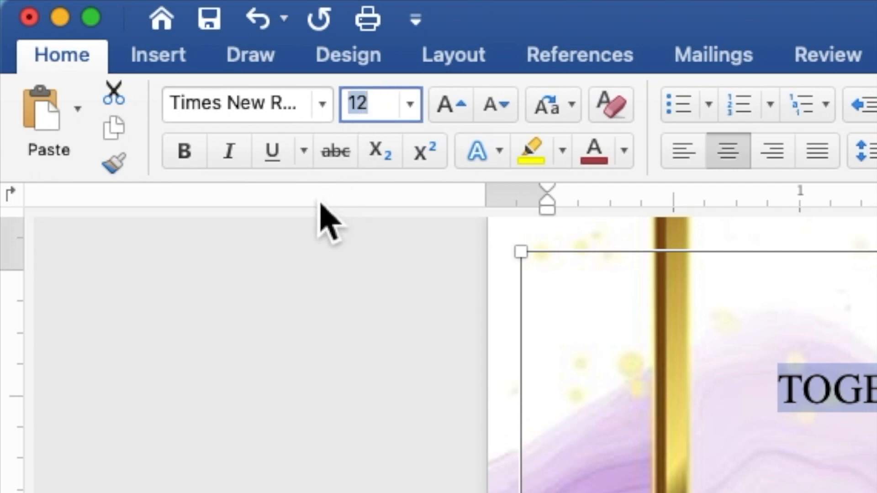
{"action": "type", "text": "9"}
{"action": "key", "text": "Return"}
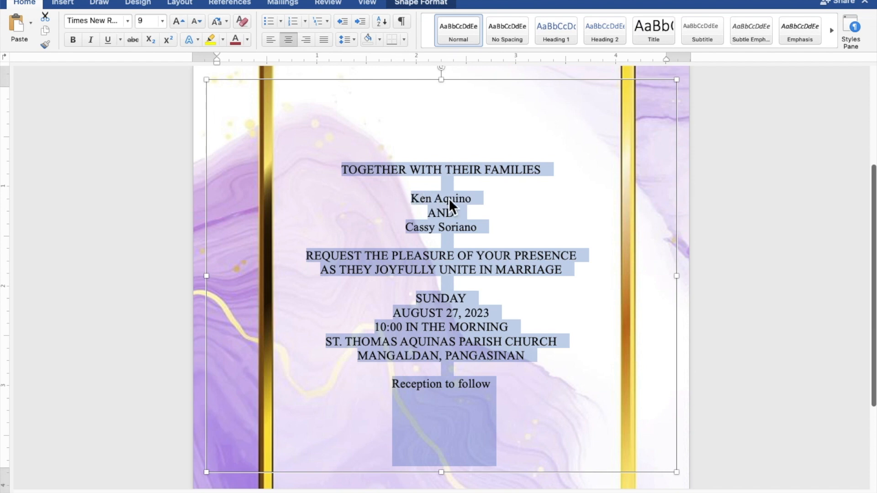
- Multi-select the groom's name, the bride's name and the Reception to follow line
{"action": "left_click", "coordinate": [465, 198]}
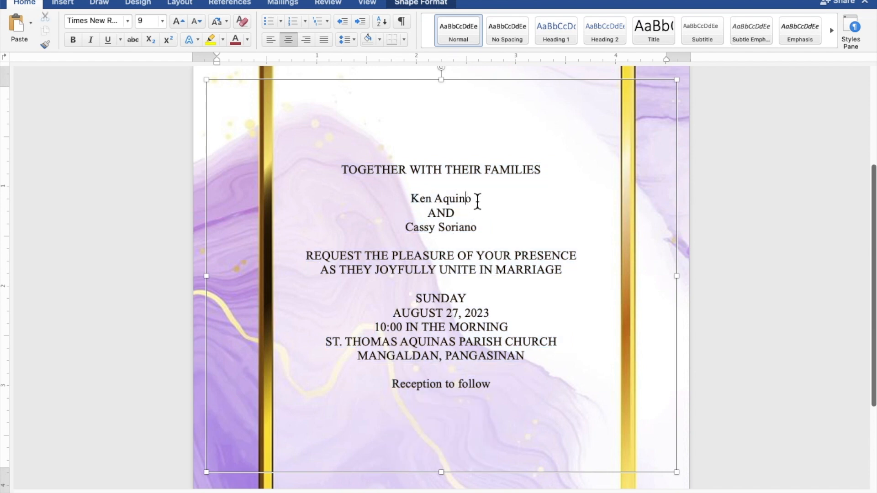
{"action": "left_click_drag", "start_coordinate": [470, 199], "coordinate": [413, 198]}
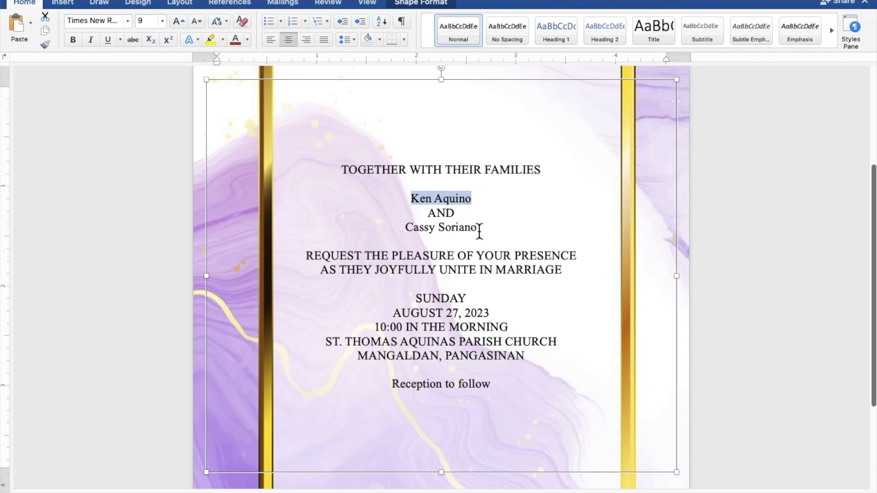
{"action": "left_click_drag", "start_coordinate": [478, 228], "coordinate": [406, 228]}
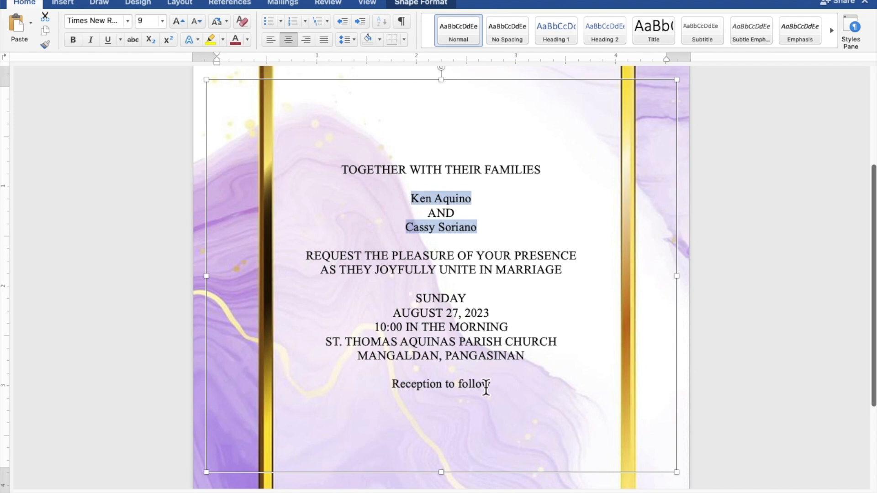
{"action": "left_click_drag", "start_coordinate": [497, 391], "coordinate": [431, 393]}
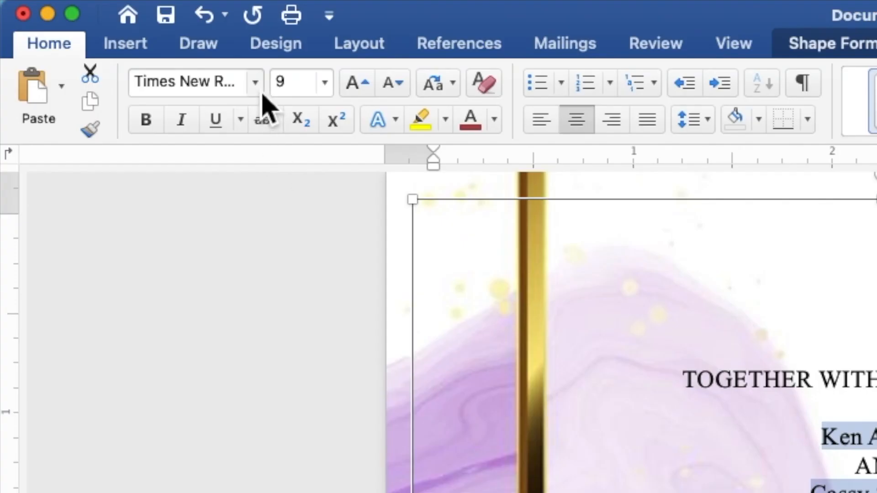
- Set the selected names and Reception to follow line in Secret Winter at size 15
{"action": "left_click", "coordinate": [256, 83]}
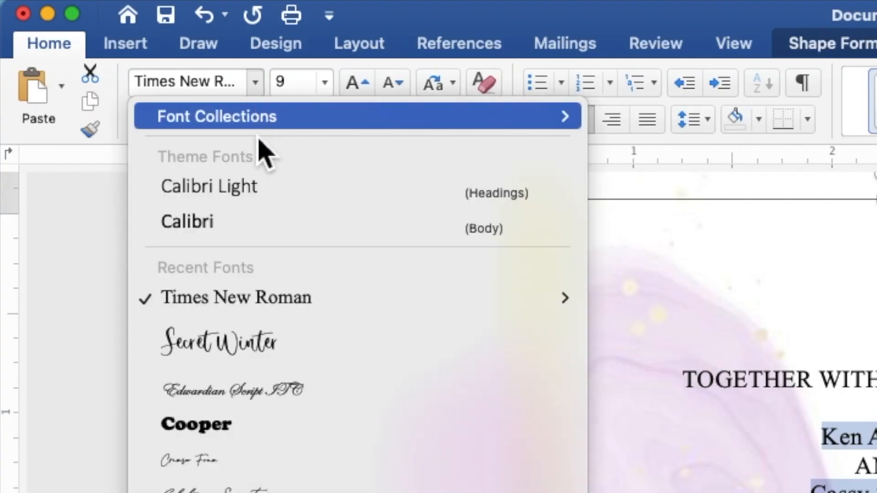
{"action": "left_click", "coordinate": [258, 338]}
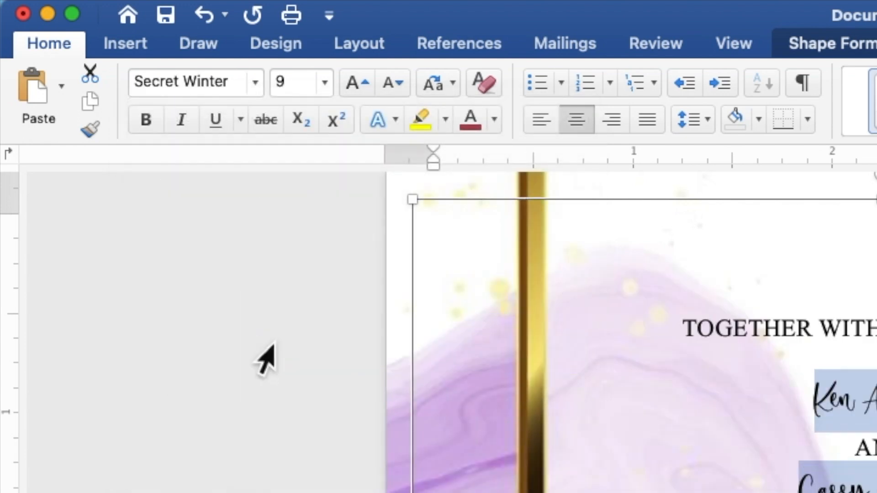
{"action": "left_click", "coordinate": [303, 87]}
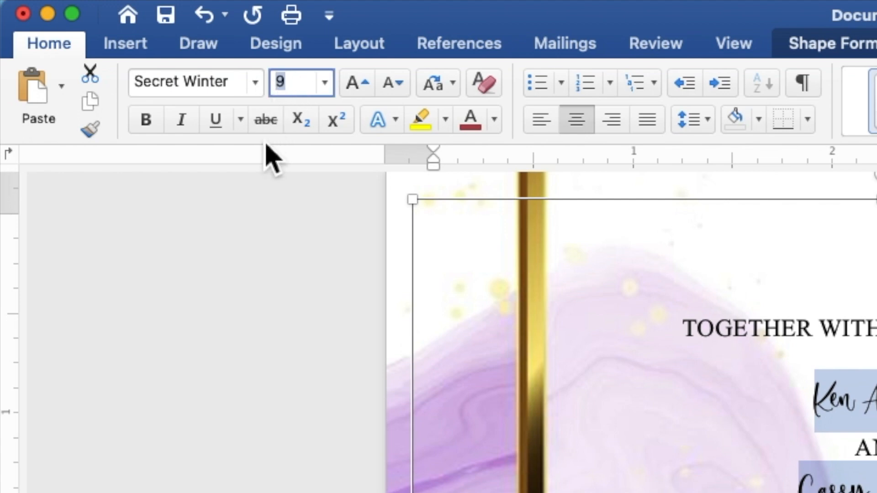
{"action": "type", "text": "15"}
{"action": "key", "text": "Return"}
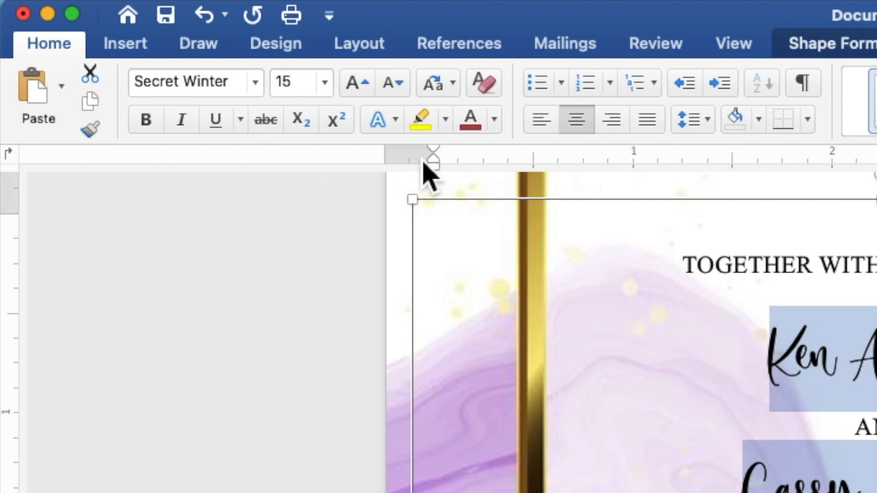
- Colour the script text purple, then select the second name line
{"action": "left_click", "coordinate": [495, 120]}
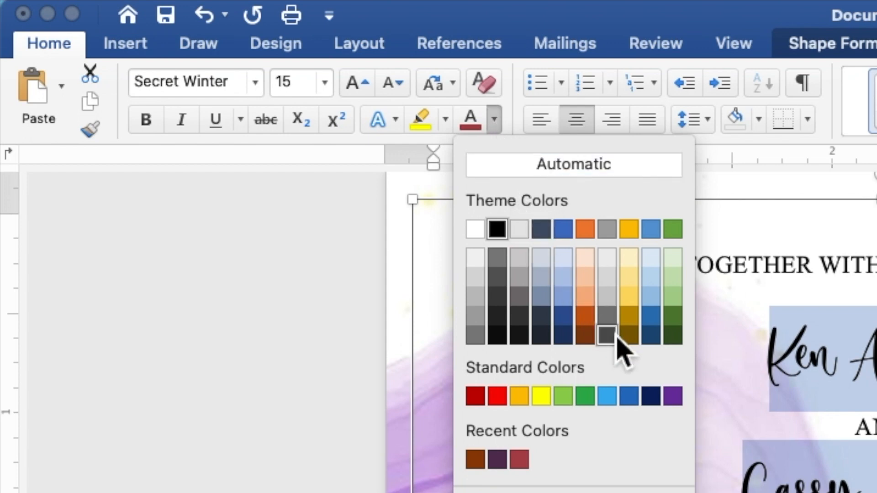
{"action": "left_click", "coordinate": [673, 396]}
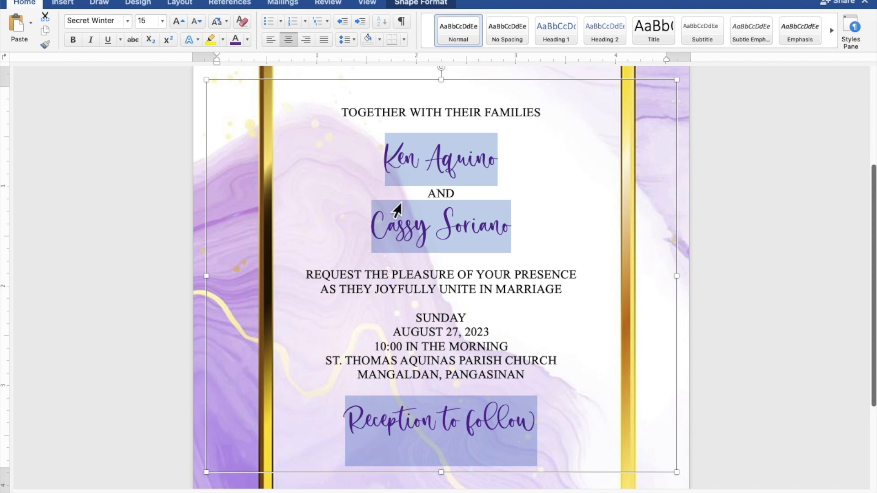
{"action": "left_click", "coordinate": [525, 232]}
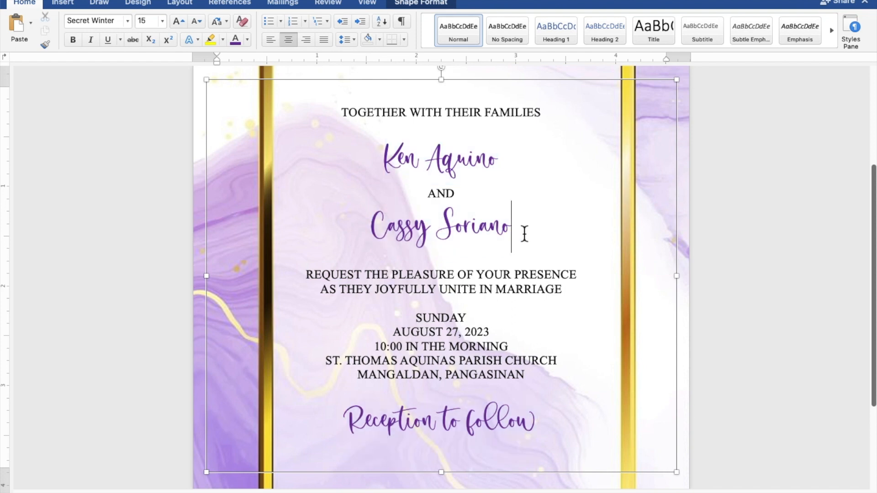
{"action": "left_click_drag", "start_coordinate": [527, 231], "coordinate": [373, 228]}
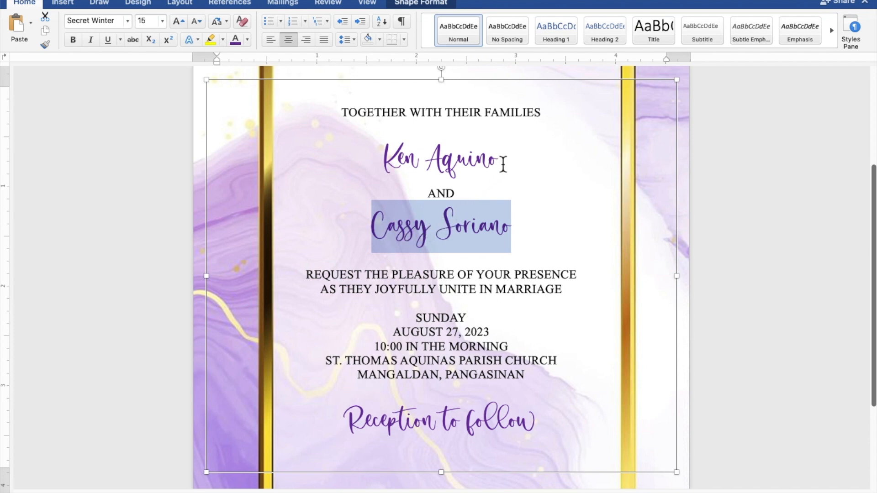
- Enlarge both purple Secret Winter name lines to 25 points, then select the invitation text box
{"action": "left_click_drag", "start_coordinate": [503, 165], "coordinate": [401, 162]}
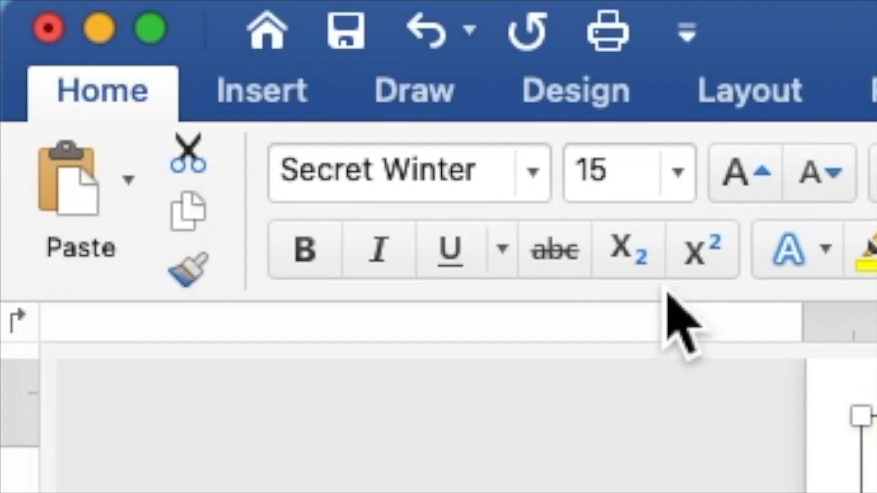
{"action": "left_click", "coordinate": [151, 24]}
{"action": "left_click_drag", "start_coordinate": [630, 187], "coordinate": [576, 182]}
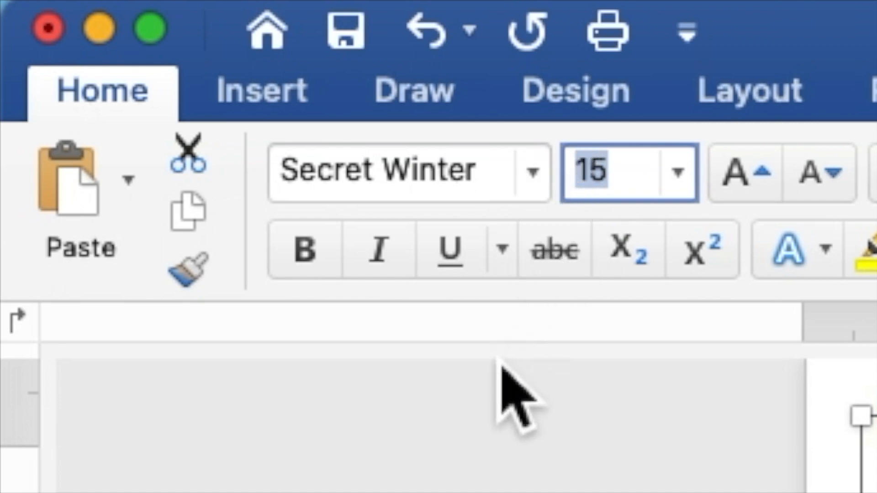
{"action": "type", "text": "25"}
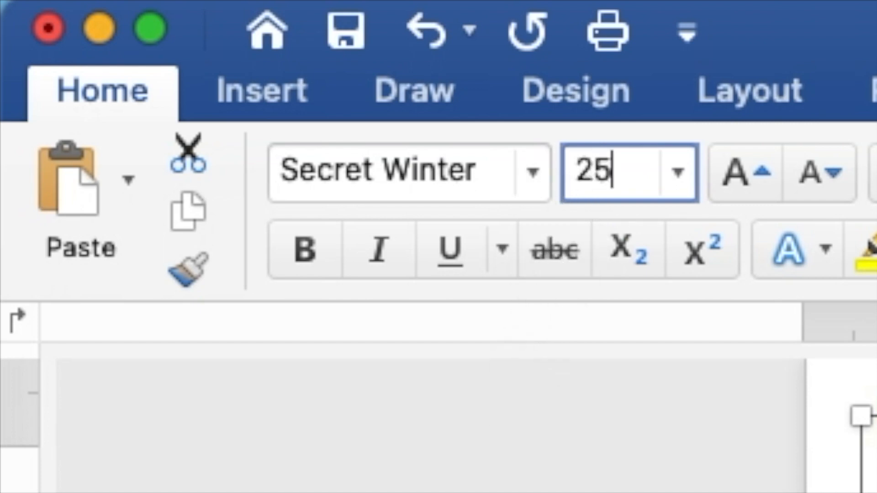
{"action": "key", "text": "Return"}
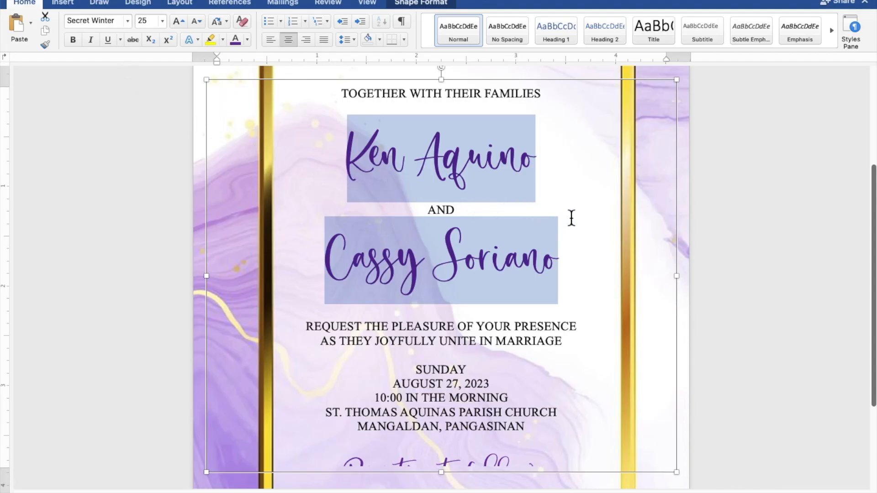
{"action": "scroll", "coordinate": [566, 217], "scroll_direction": "down", "scroll_amount": 4}
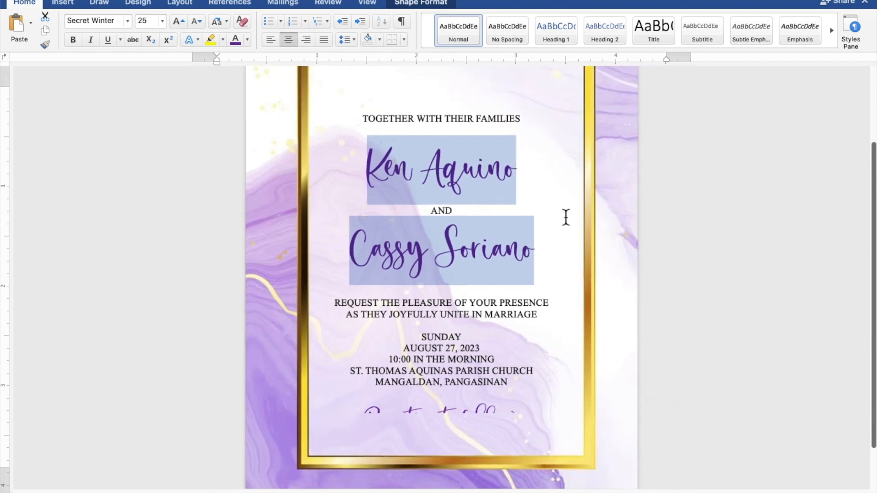
{"action": "scroll", "coordinate": [566, 217], "scroll_direction": "down", "scroll_amount": 5}
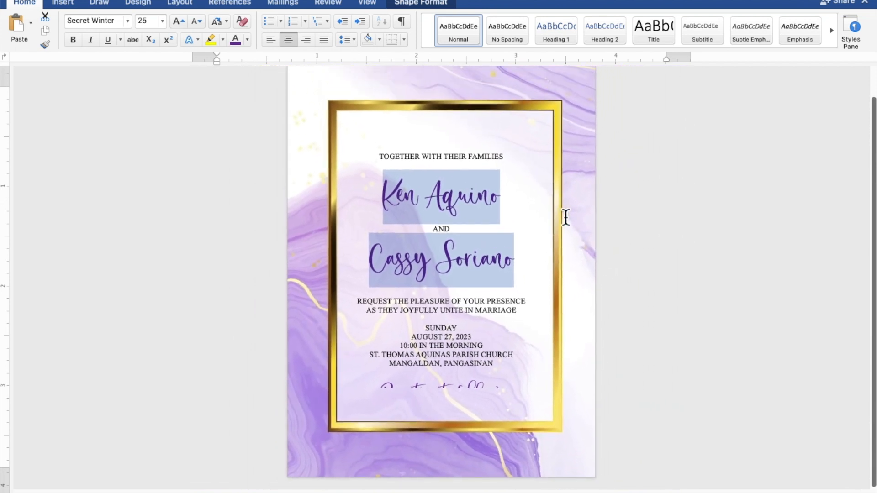
{"action": "scroll", "coordinate": [566, 218], "scroll_direction": "down", "scroll_amount": 1}
{"action": "scroll", "coordinate": [566, 217], "scroll_direction": "down", "scroll_amount": 1}
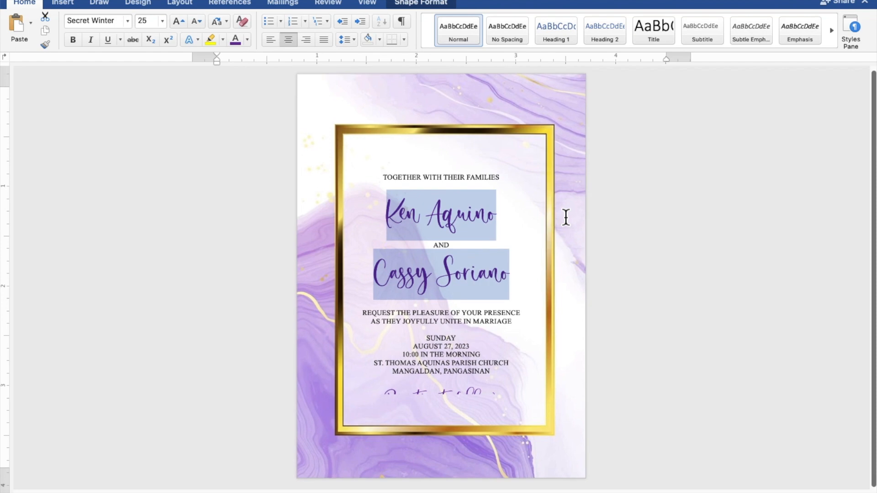
{"action": "left_click", "coordinate": [566, 218]}
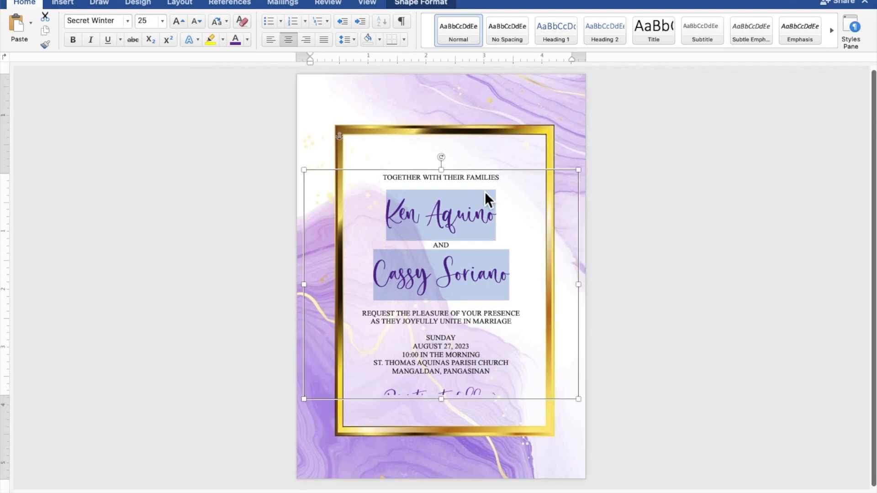
- Add blank lines below the opening line and above the REQUEST and SUNDAY blocks
{"action": "left_click", "coordinate": [469, 189]}
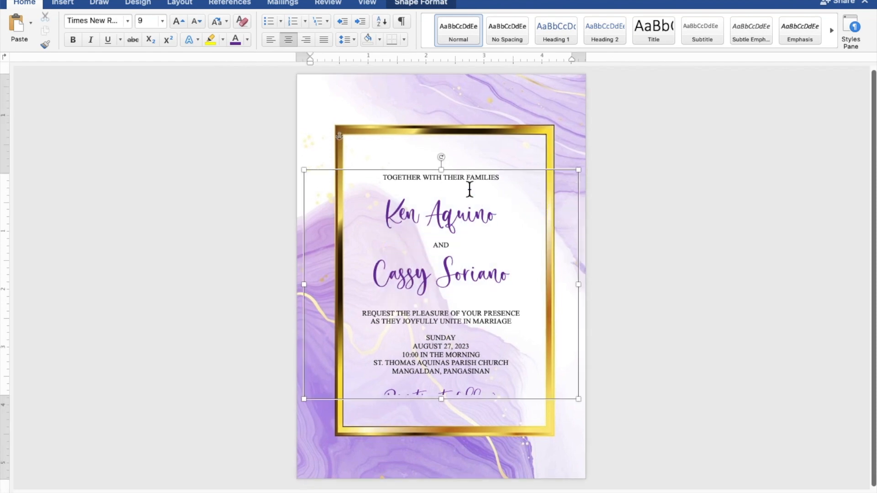
{"action": "key", "text": "Return"}
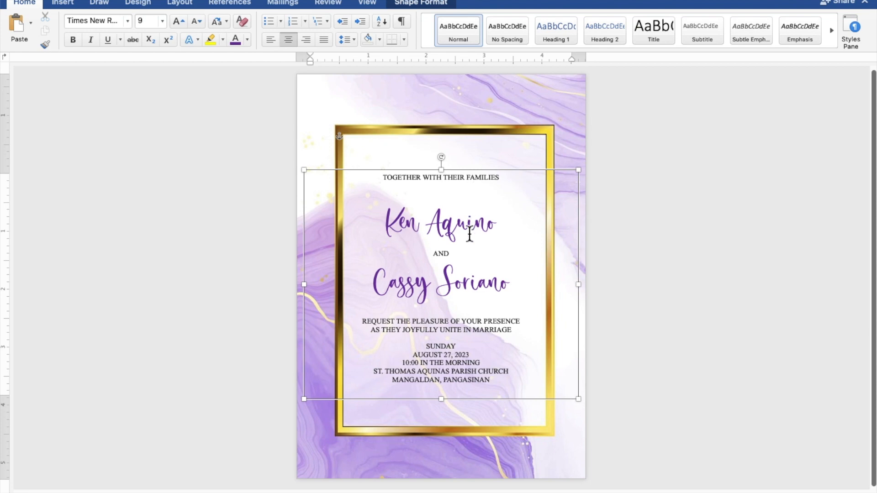
{"action": "left_click", "coordinate": [470, 315]}
{"action": "key", "text": "Return"}
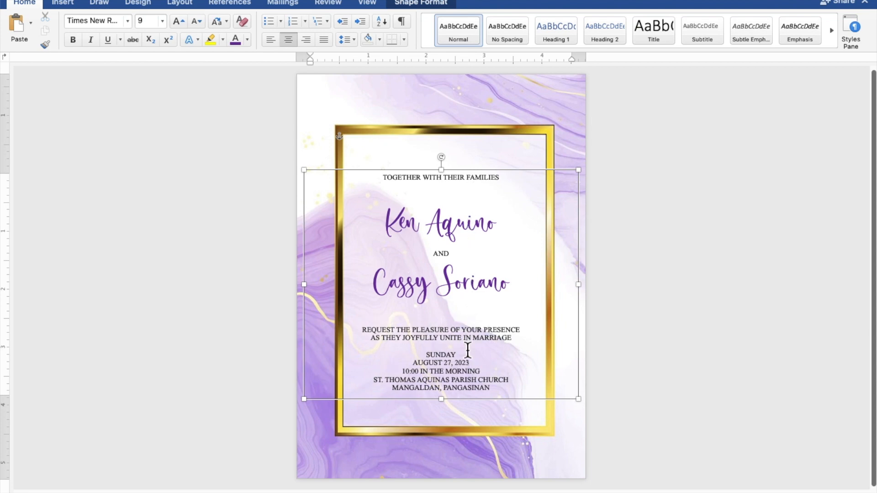
{"action": "key", "text": "Return"}
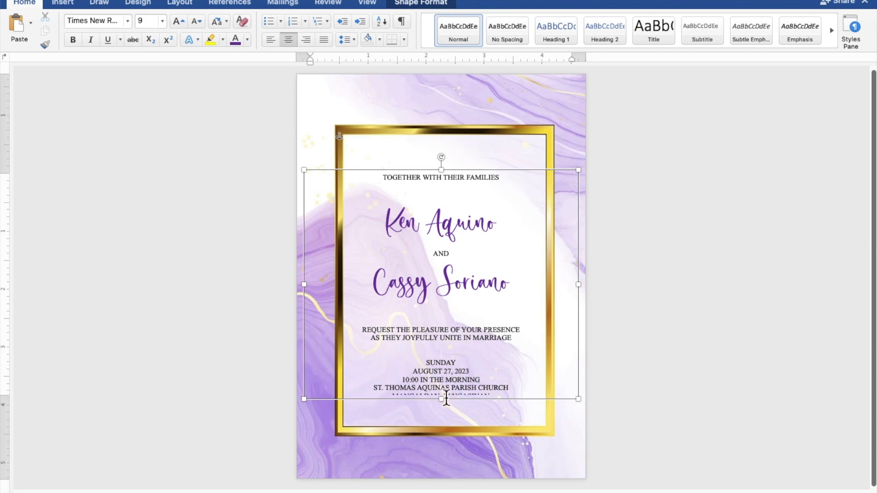
- Lengthen the text box, add a blank line above Reception to follow, and nudge the box up
{"action": "mouse_move", "coordinate": [449, 405]}
{"action": "left_mouse_down"}
{"action": "mouse_move", "coordinate": [444, 452]}
{"action": "mouse_move", "coordinate": [459, 393]}
{"action": "left_mouse_up"}
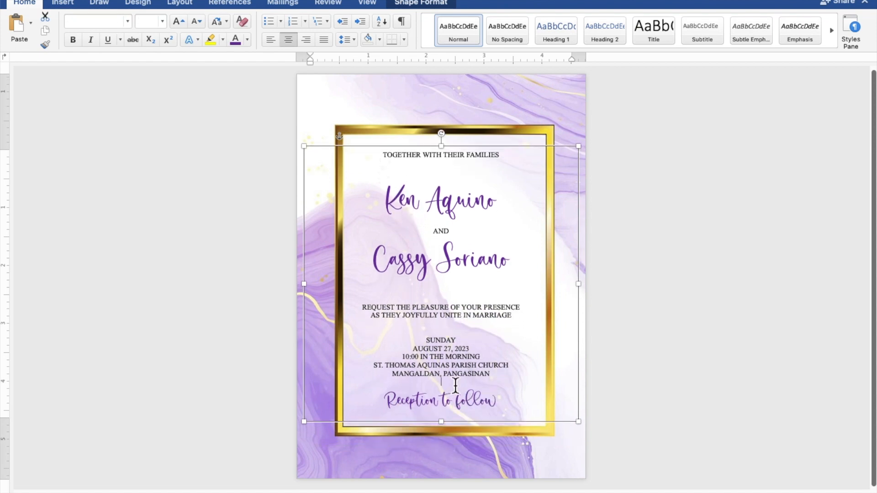
{"action": "left_click", "coordinate": [457, 385]}
{"action": "key", "text": "Return"}
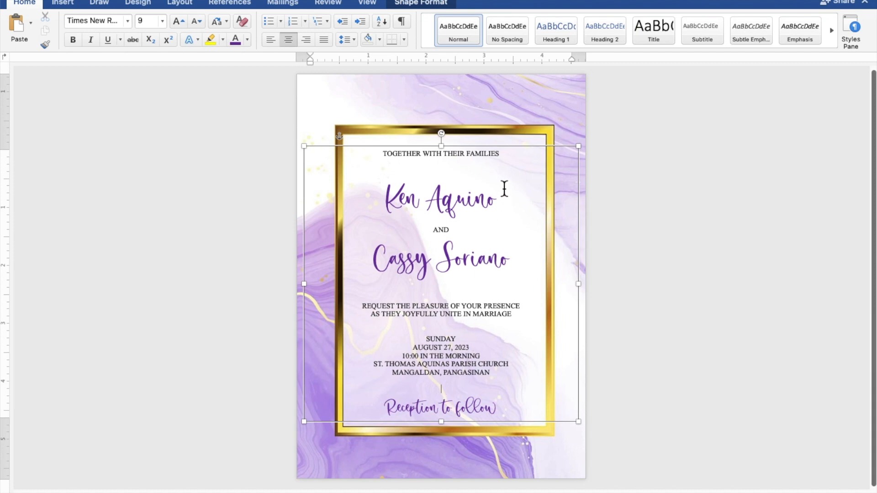
{"action": "left_click", "coordinate": [515, 154]}
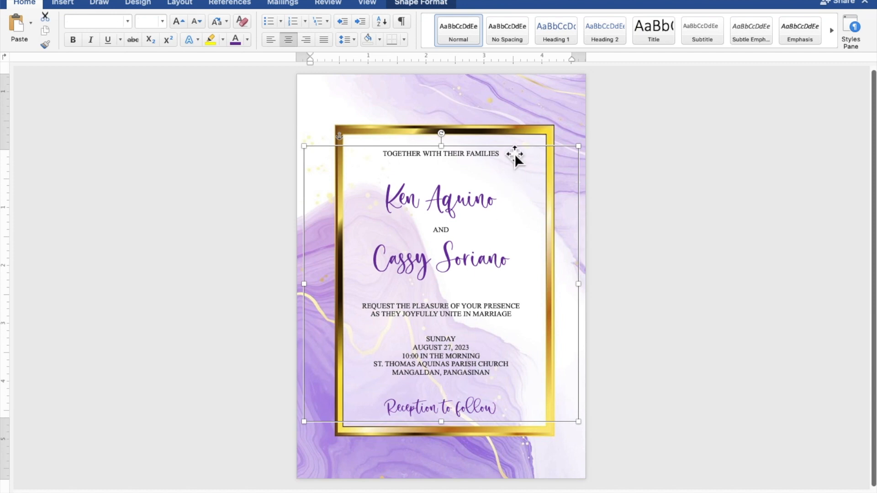
{"action": "key", "text": "Up"}
{"action": "key", "text": "Up"}
{"action": "key", "text": "Up"}
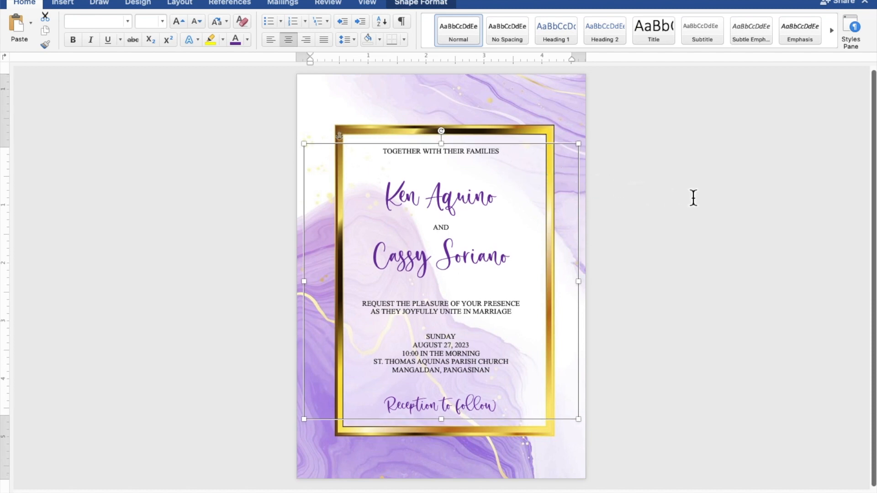
{"action": "left_click", "coordinate": [727, 197]}
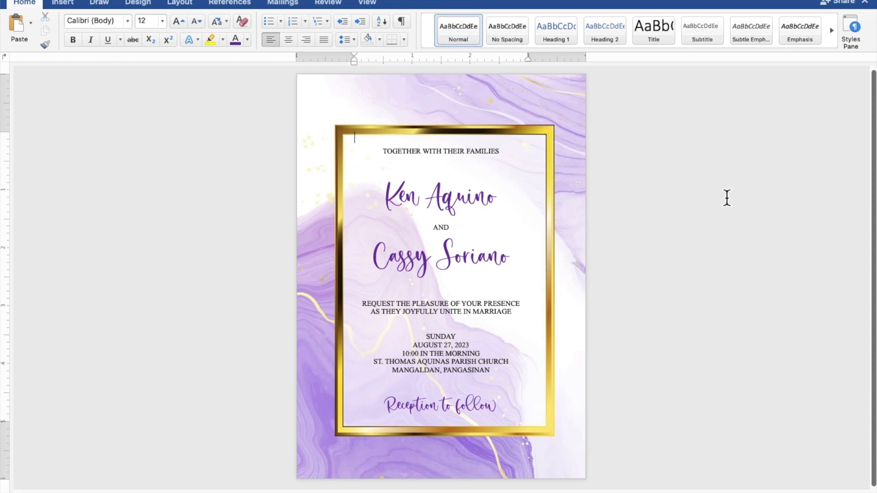